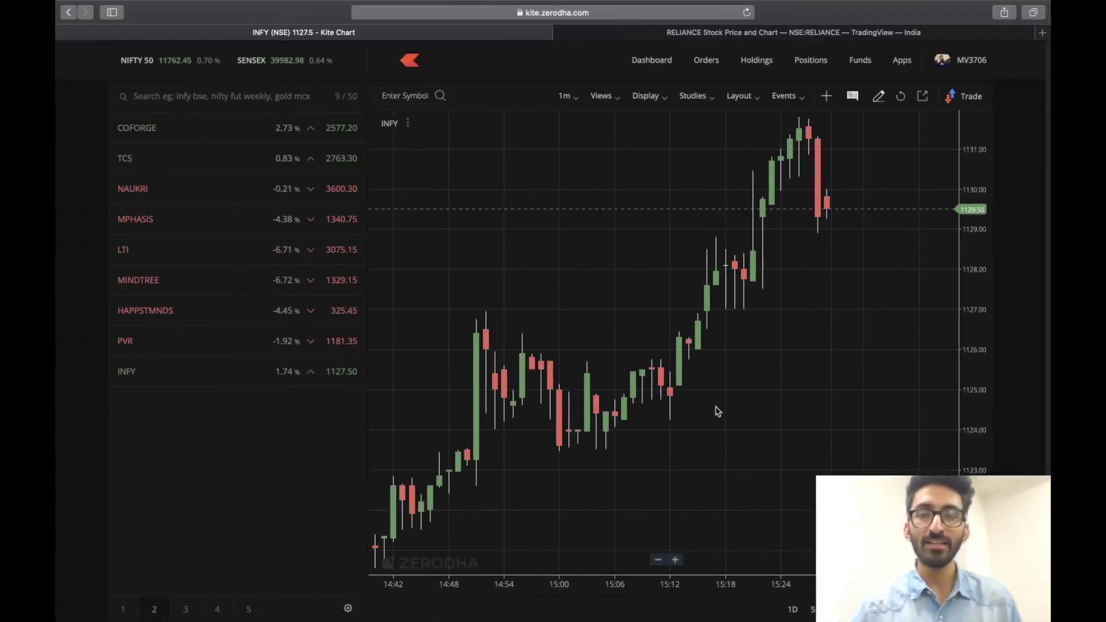
Show INFY's full trading day with 1D and try 1-minute candles.
scroll(743, 272, left, 3)
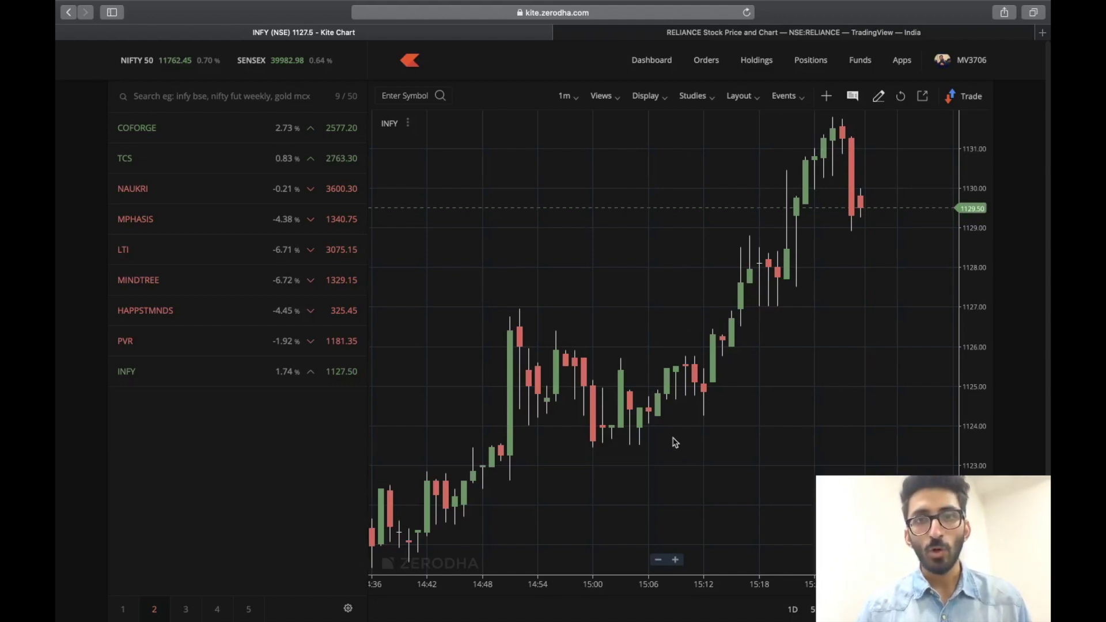
click(794, 612)
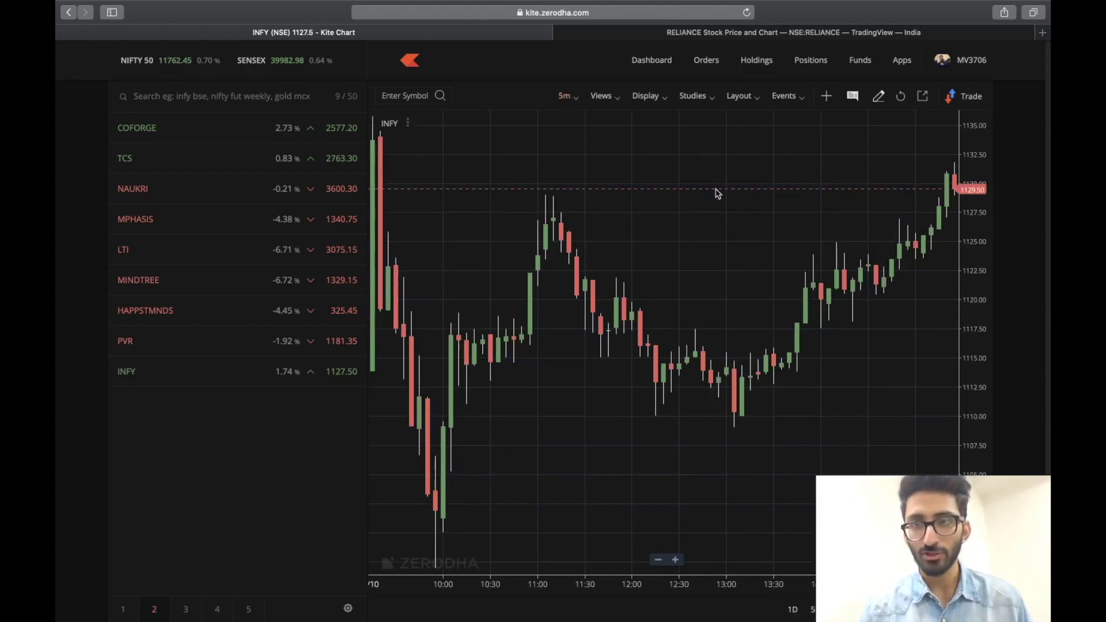
drag(714, 190, 646, 210)
scroll(761, 279, down, 5)
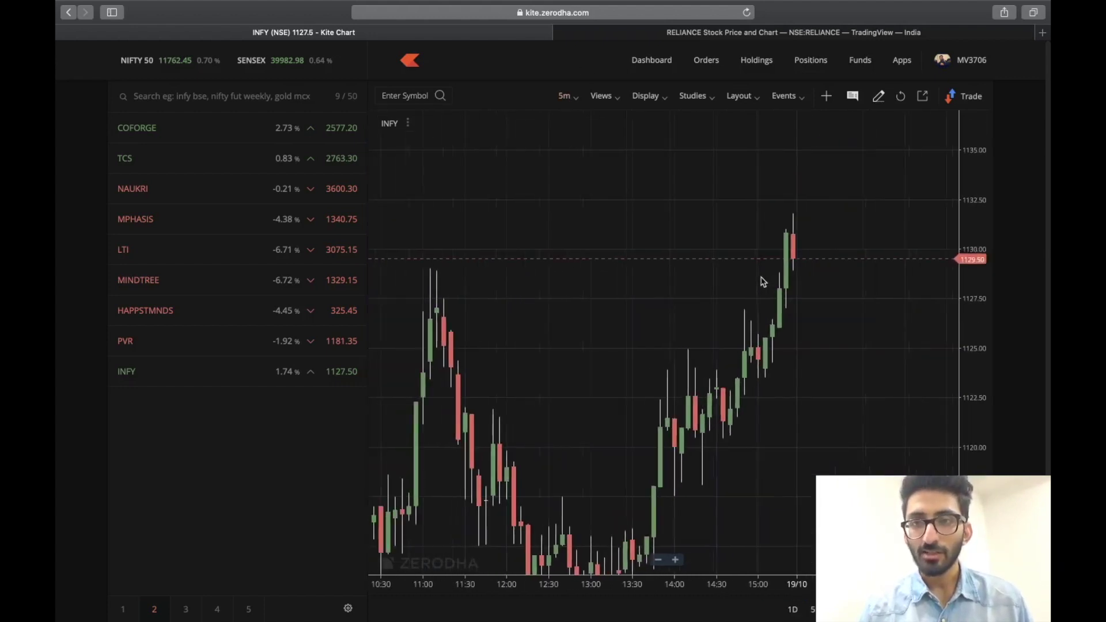
scroll(766, 348, up, 5)
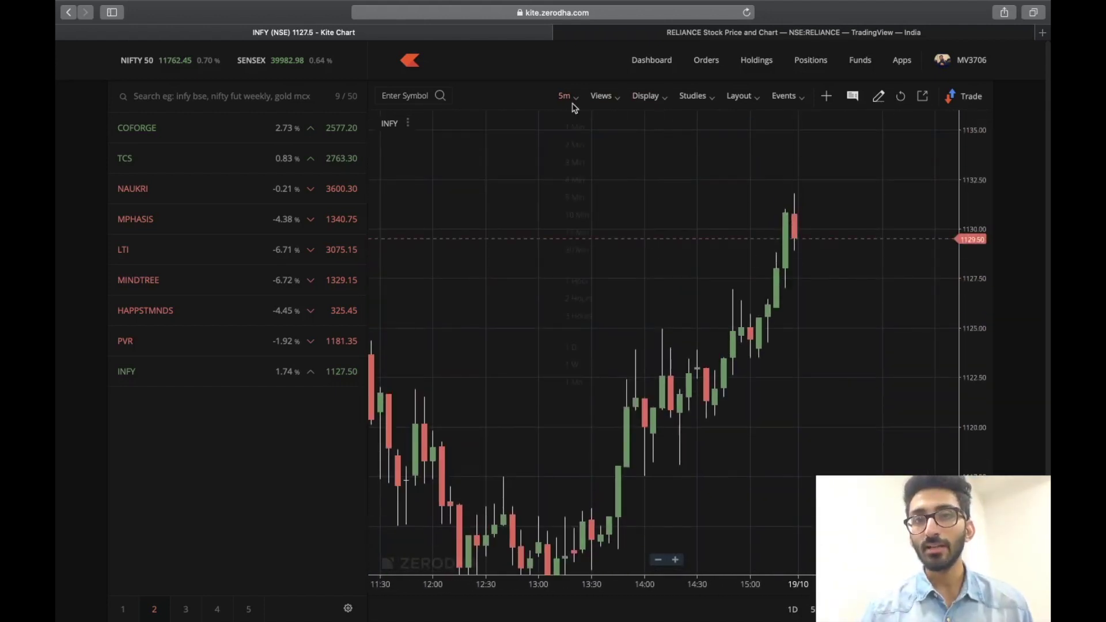
click(577, 130)
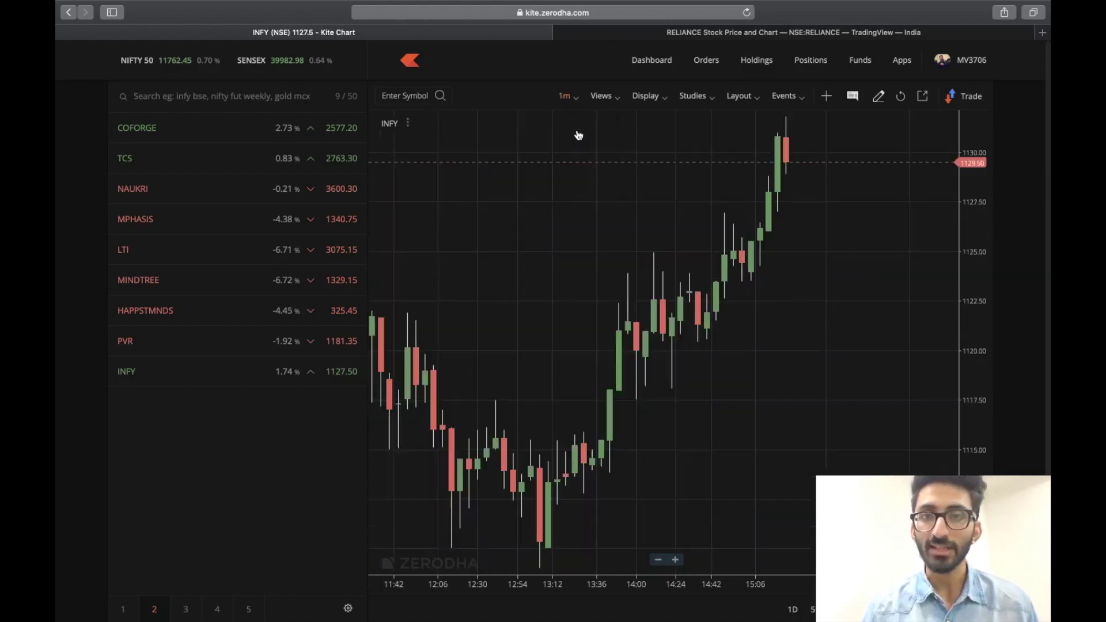
scroll(782, 194, up, 5)
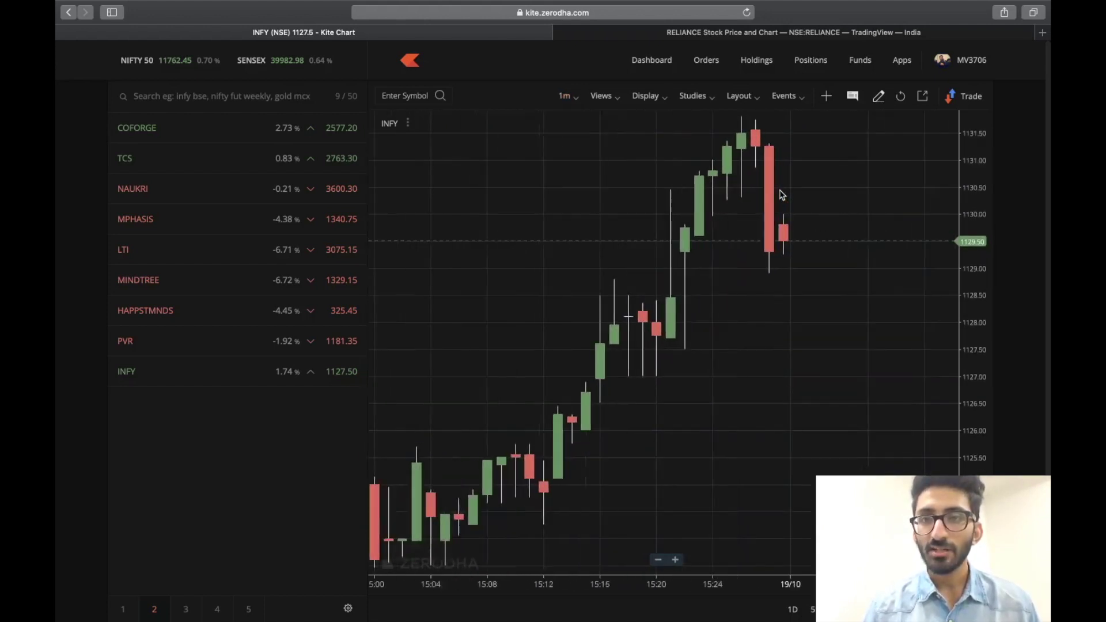
scroll(878, 286, down, 5)
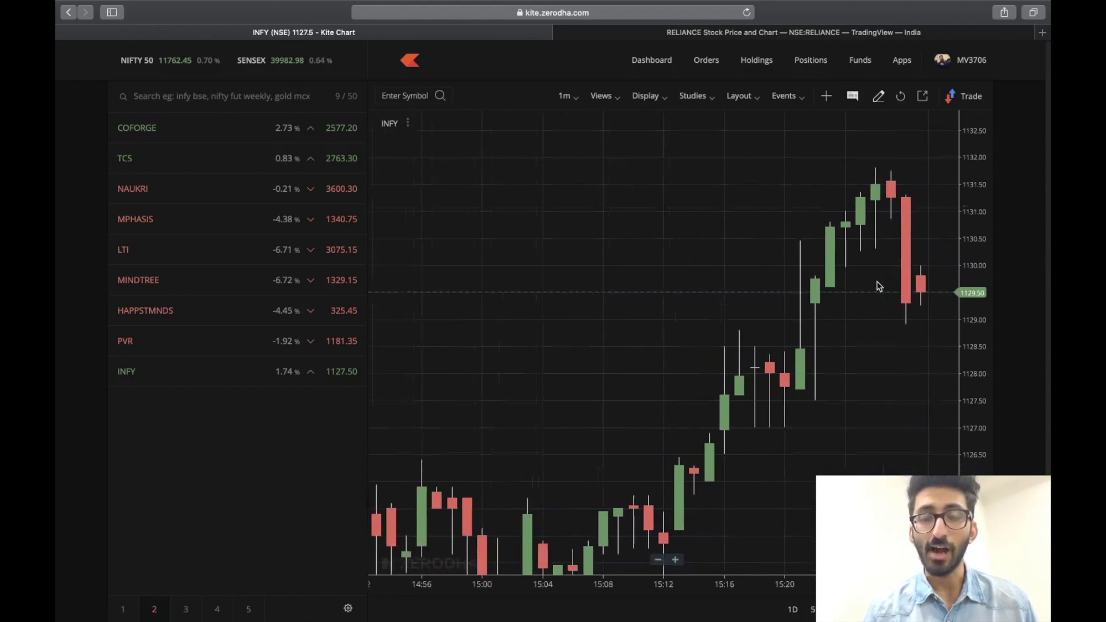
Pick 5m from the interval list for INFY, then go to the TradingView RELIANCE page.
click(567, 96)
click(587, 202)
scroll(789, 244, down, 5)
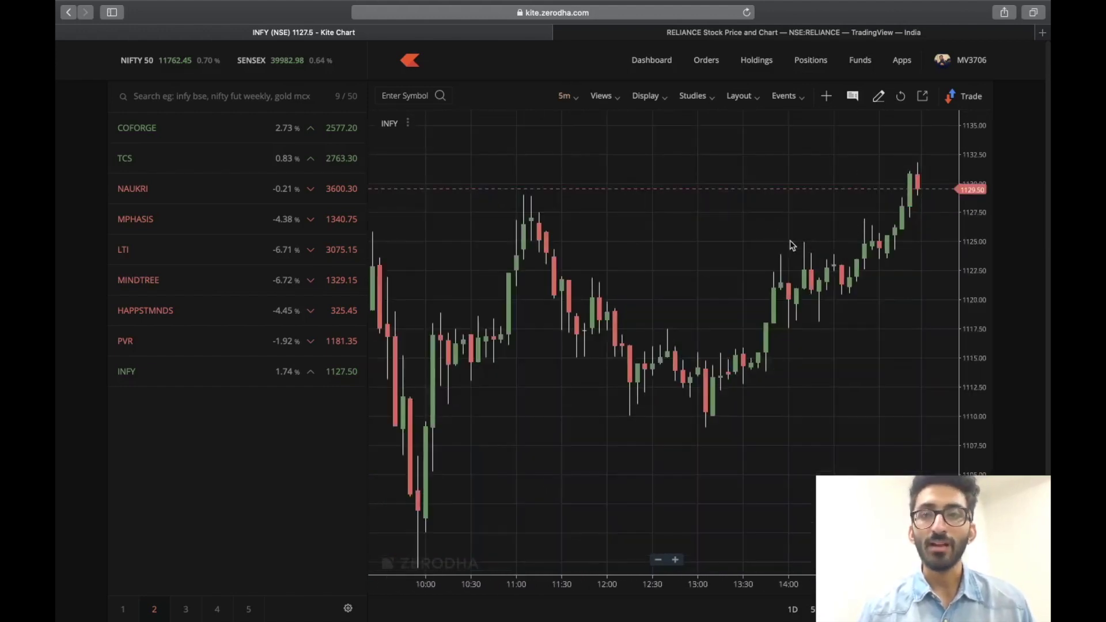
drag(710, 361, 713, 360)
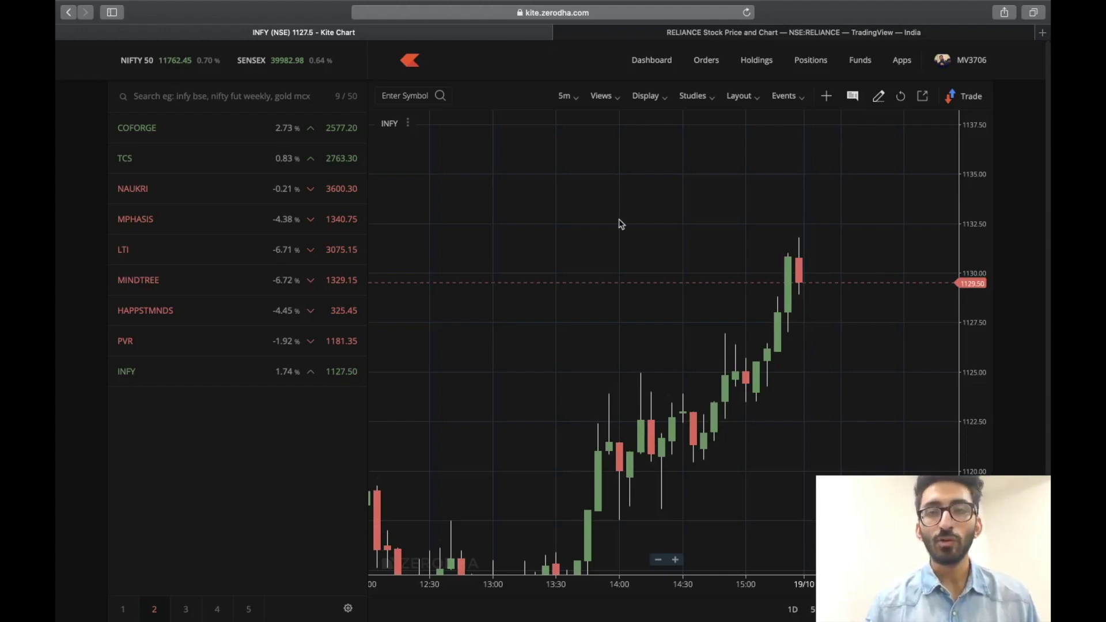
click(738, 34)
Scroll the RELIANCE overview page and open its Full-featured chart in a new tab.
scroll(617, 330, down, 1)
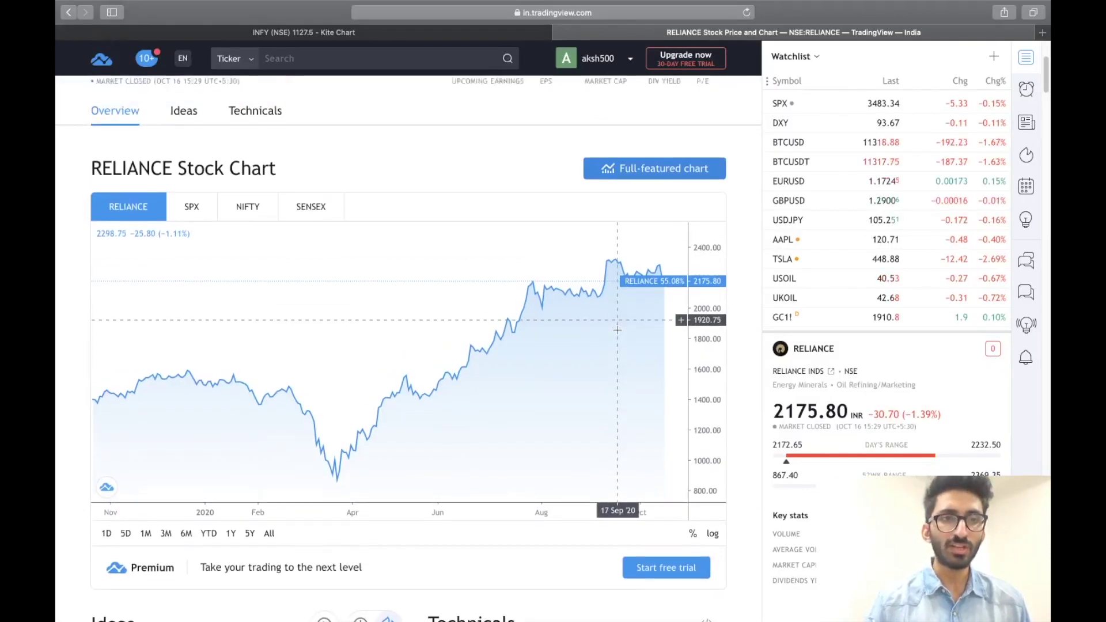
scroll(617, 329, up, 3)
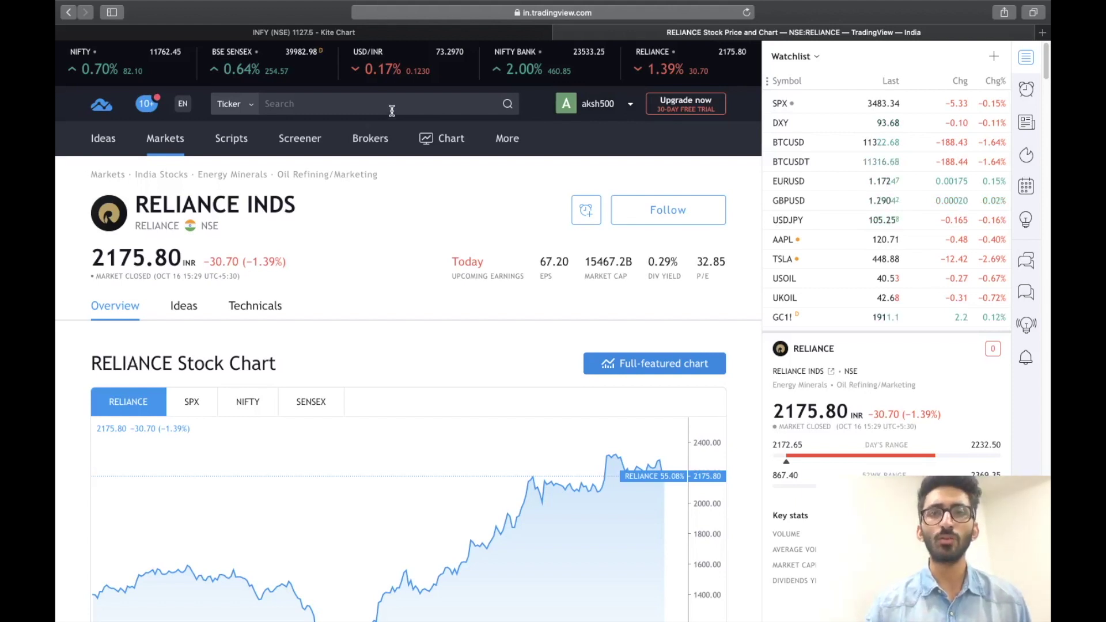
scroll(331, 256, down, 1)
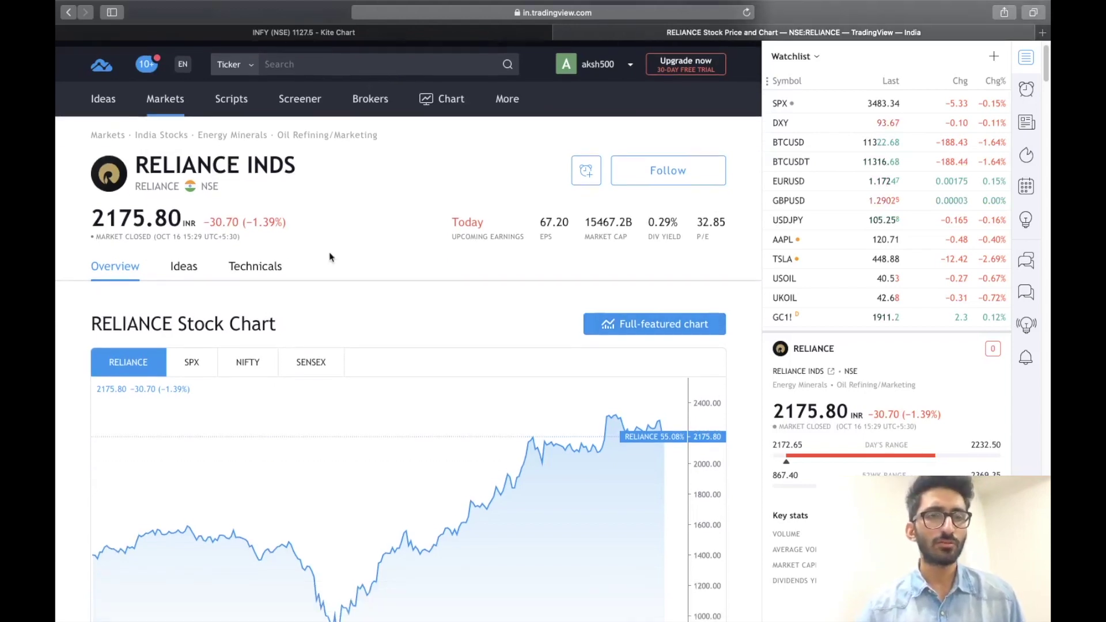
scroll(323, 166, down, 5)
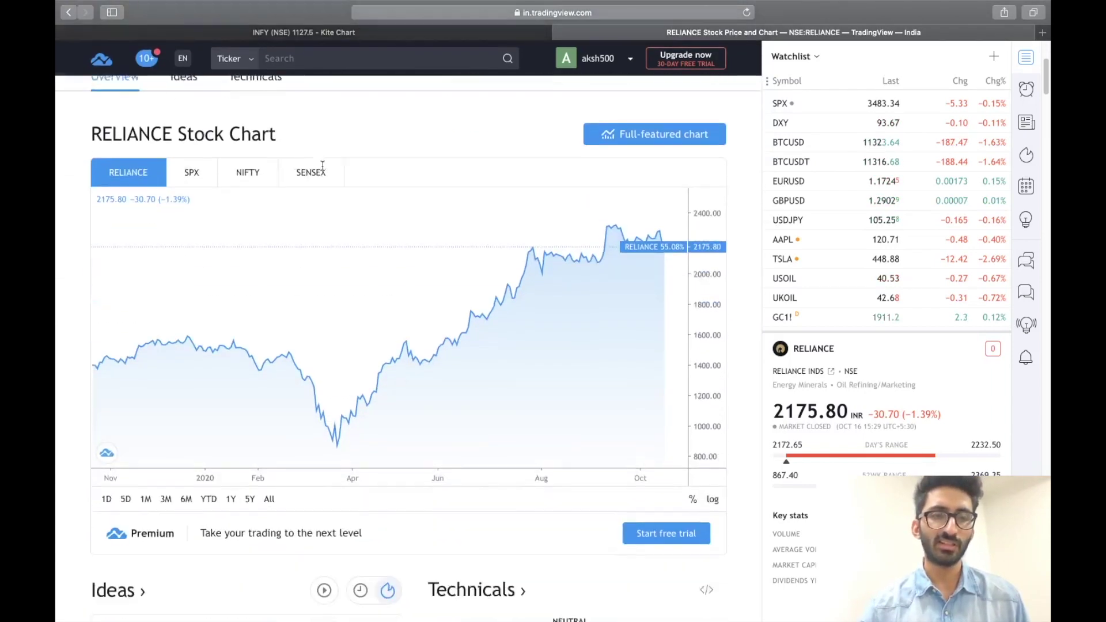
scroll(323, 166, up, 1)
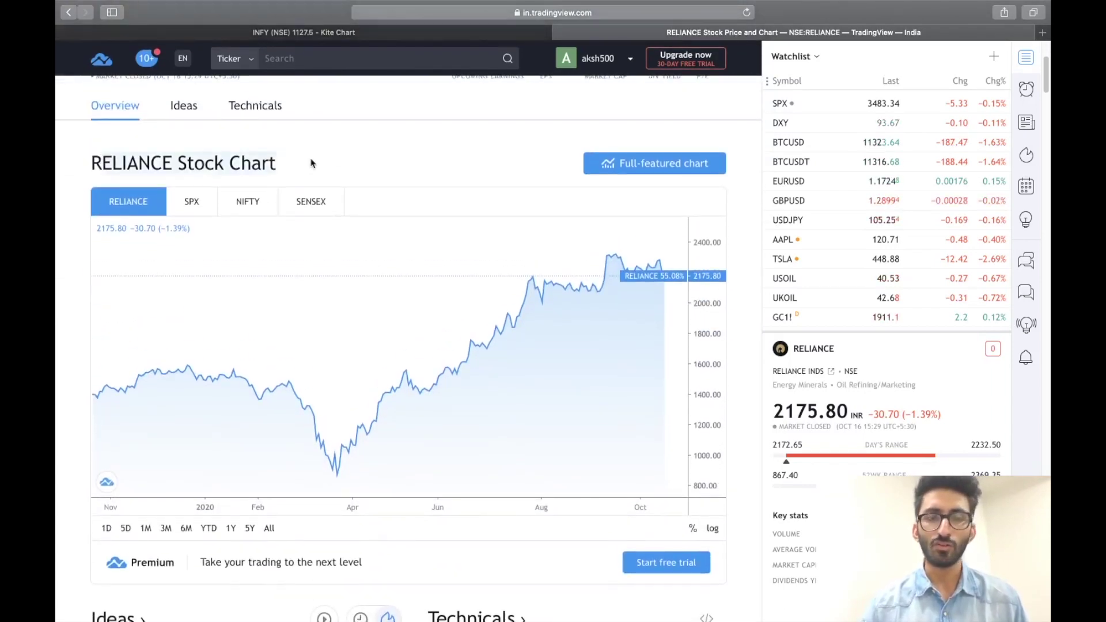
click(632, 169)
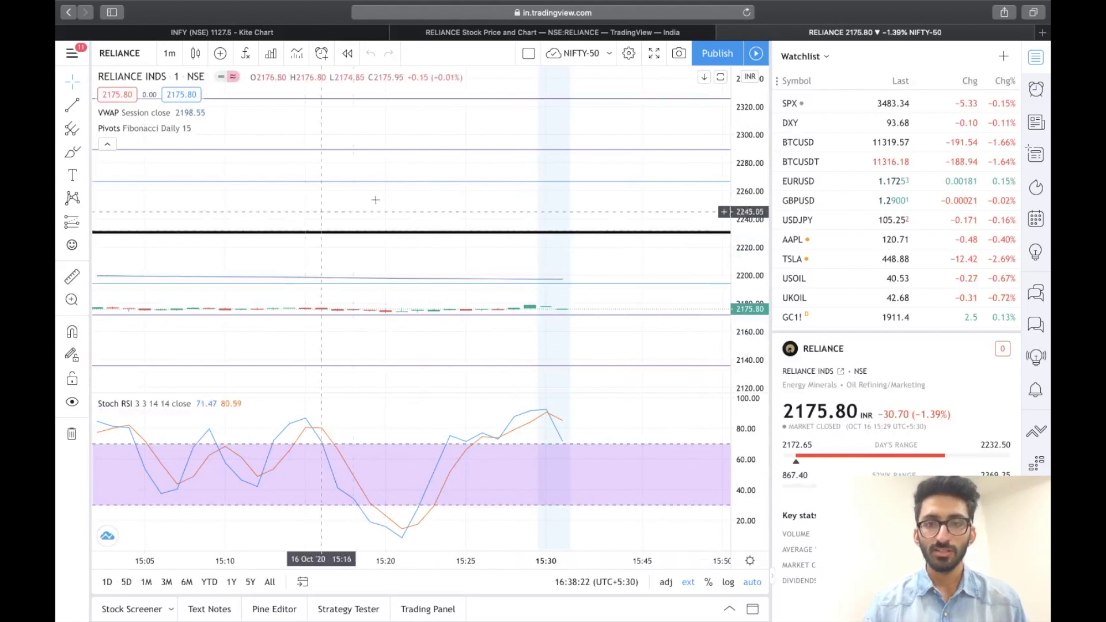
Try the 2-chart layout in TradingView and dismiss the upgrade prompt.
scroll(545, 402, down, 2)
scroll(545, 401, down, 2)
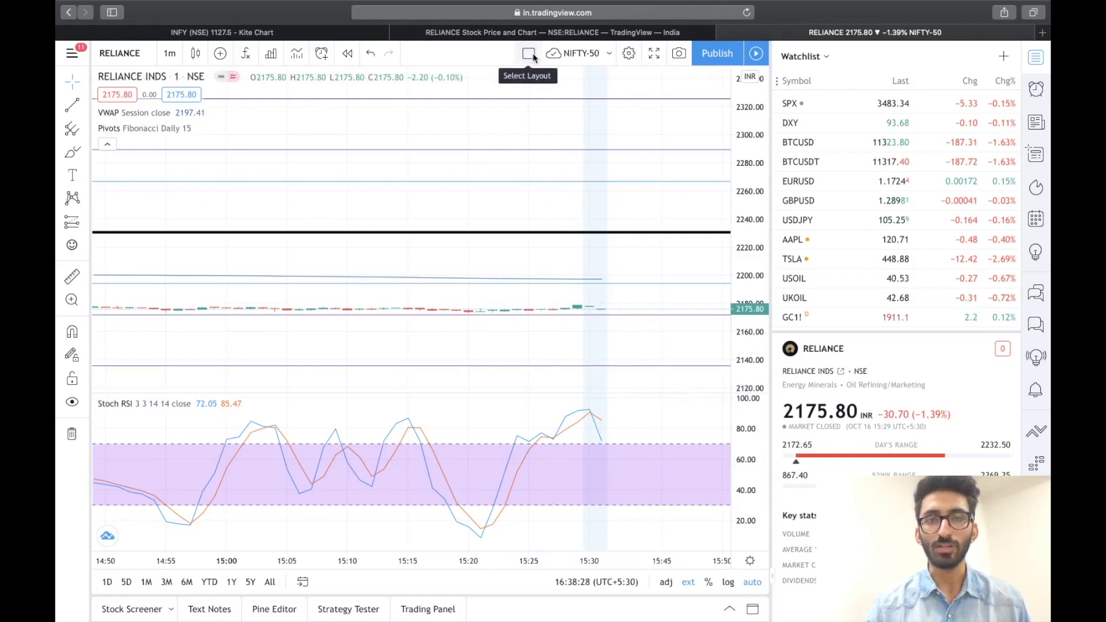
click(529, 53)
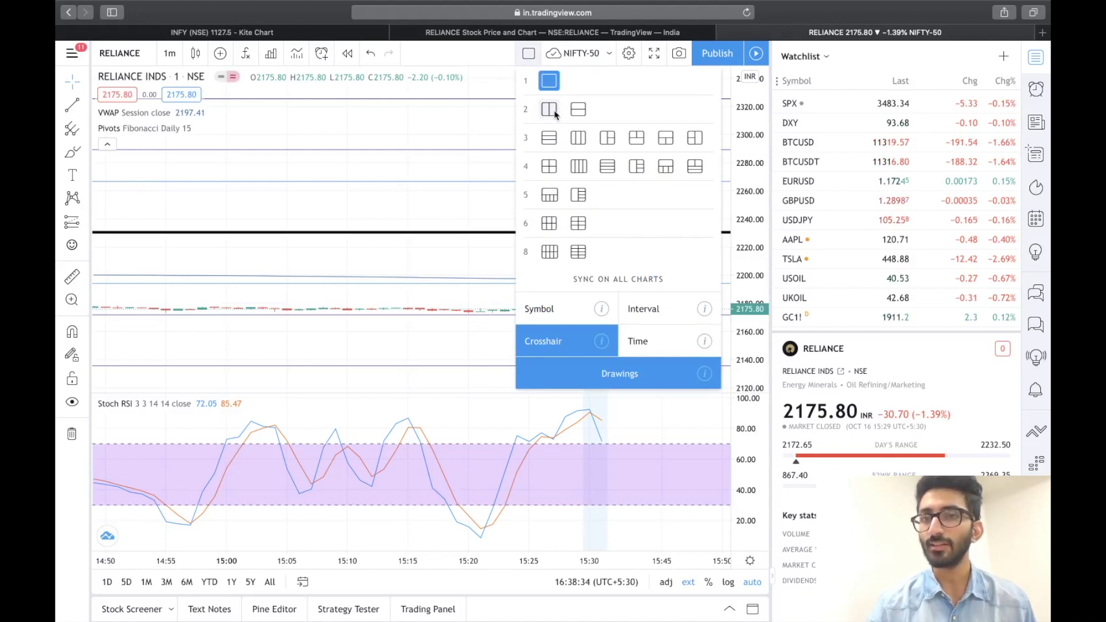
click(556, 114)
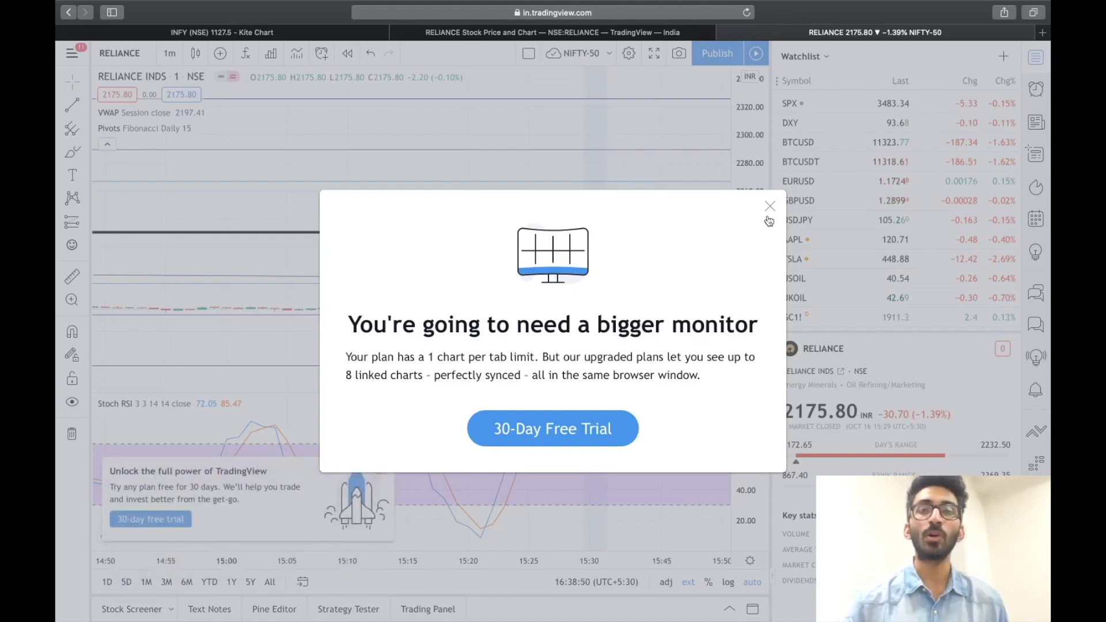
click(770, 206)
Close the full-featured chart tab and the RELIANCE overview tab.
scroll(627, 164, down, 3)
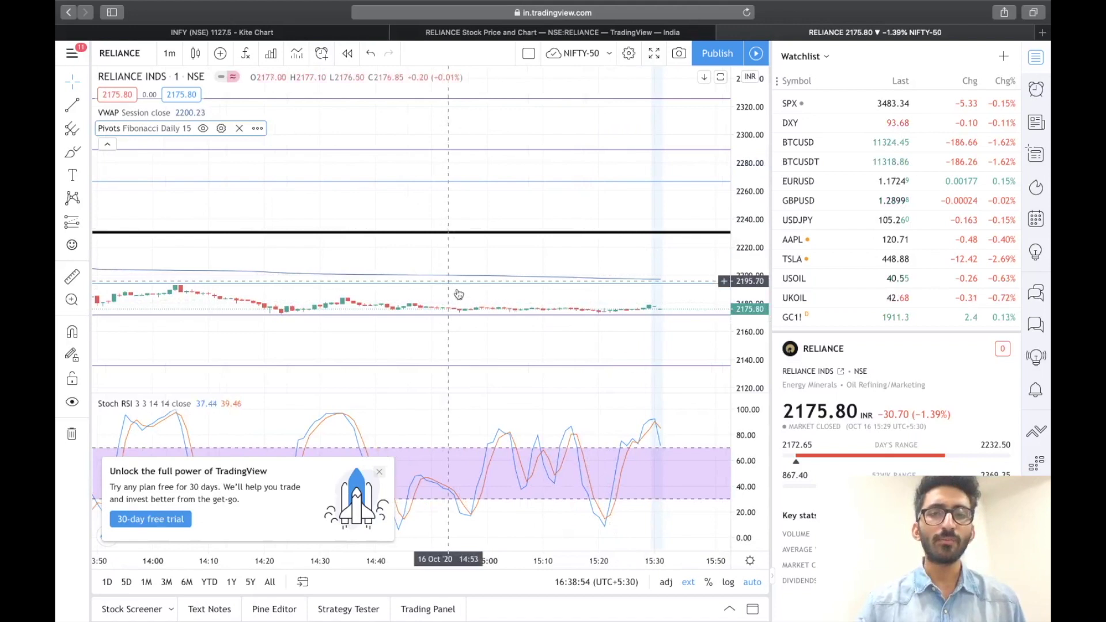
scroll(475, 320, up, 2)
scroll(475, 319, up, 4)
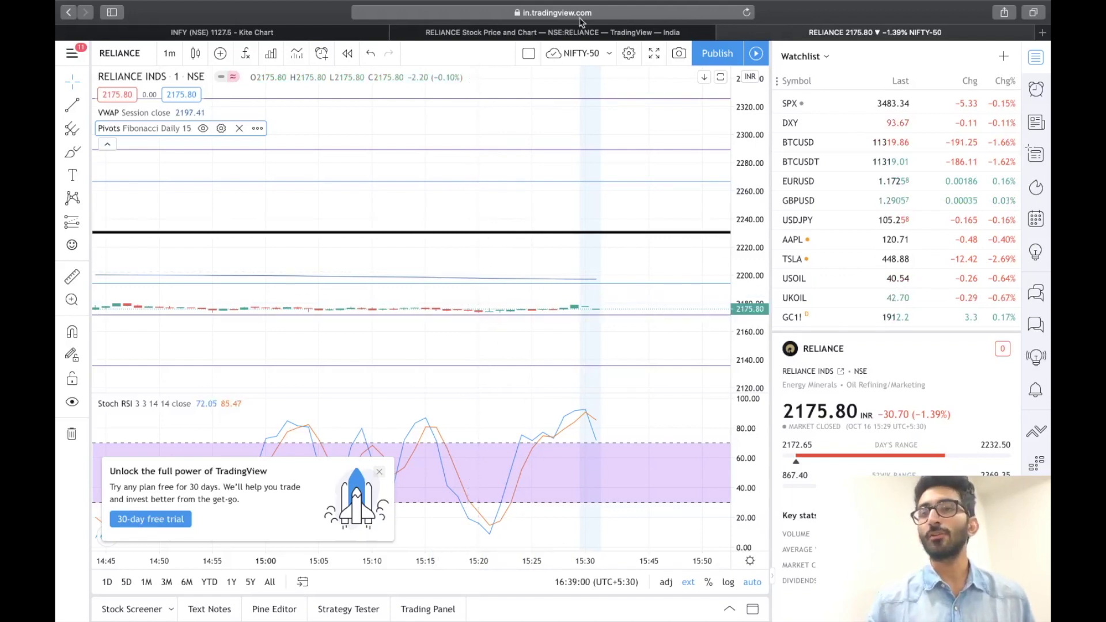
click(726, 33)
key(super+w)
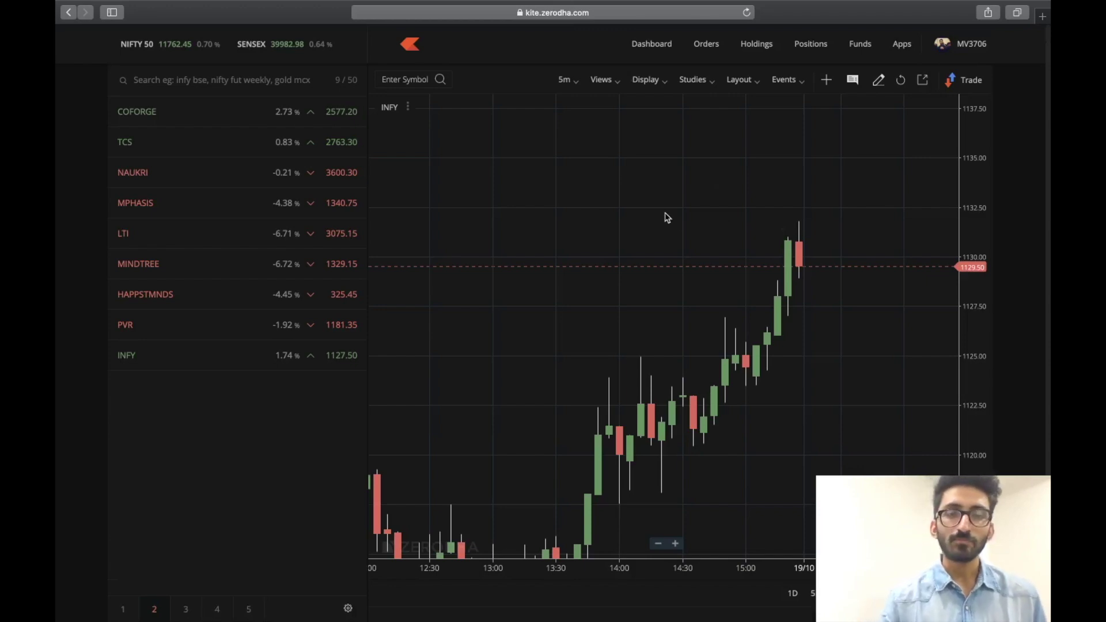
Go to the Kite profile page and scroll down to the Settings block.
click(971, 52)
click(905, 125)
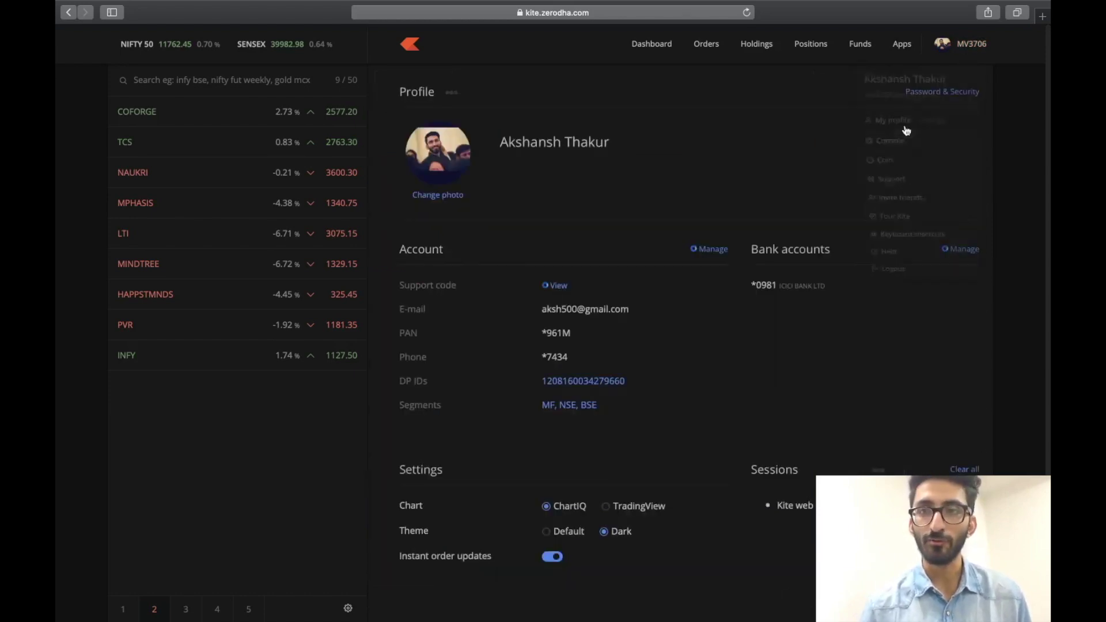
scroll(771, 317, down, 1)
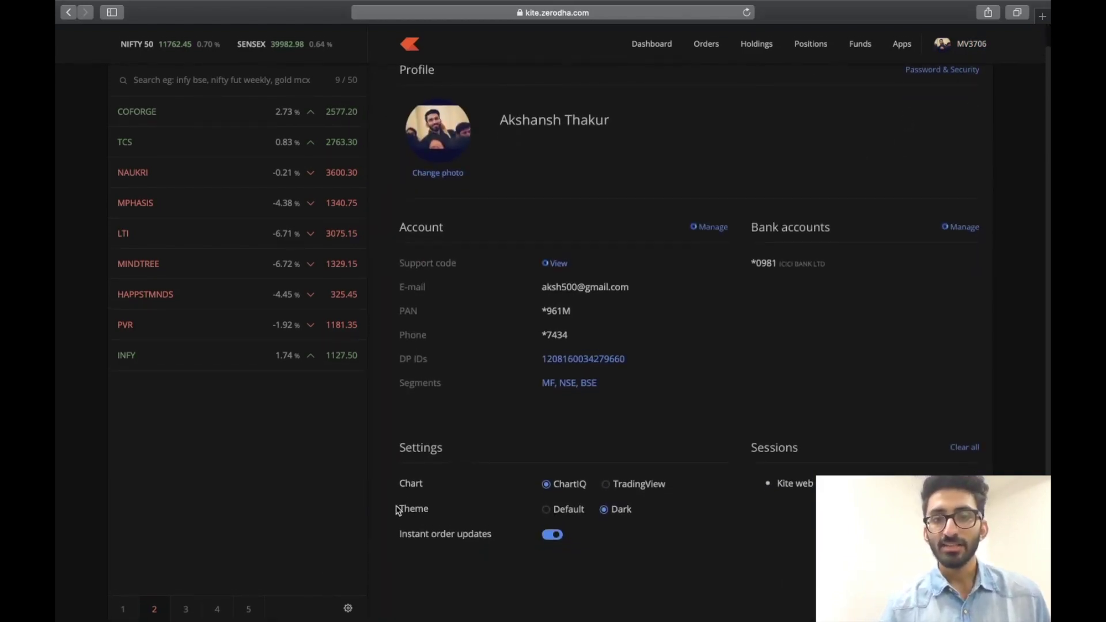
triple_click(418, 489)
click(454, 494)
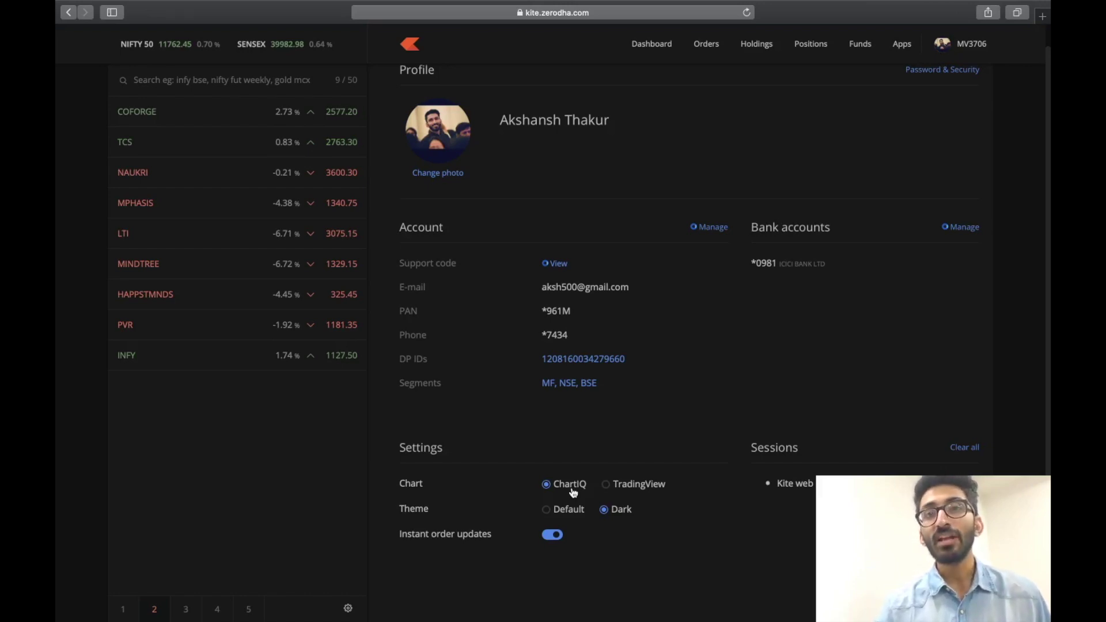
Set Chart to TradingView and leave the Theme on Dark.
click(612, 487)
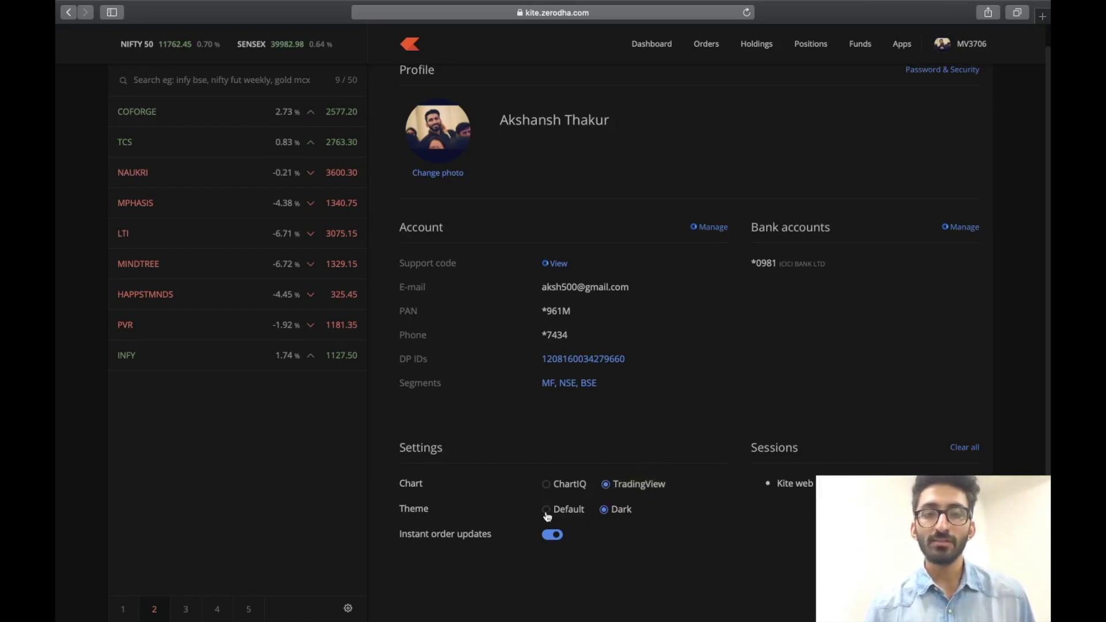
click(548, 512)
click(610, 515)
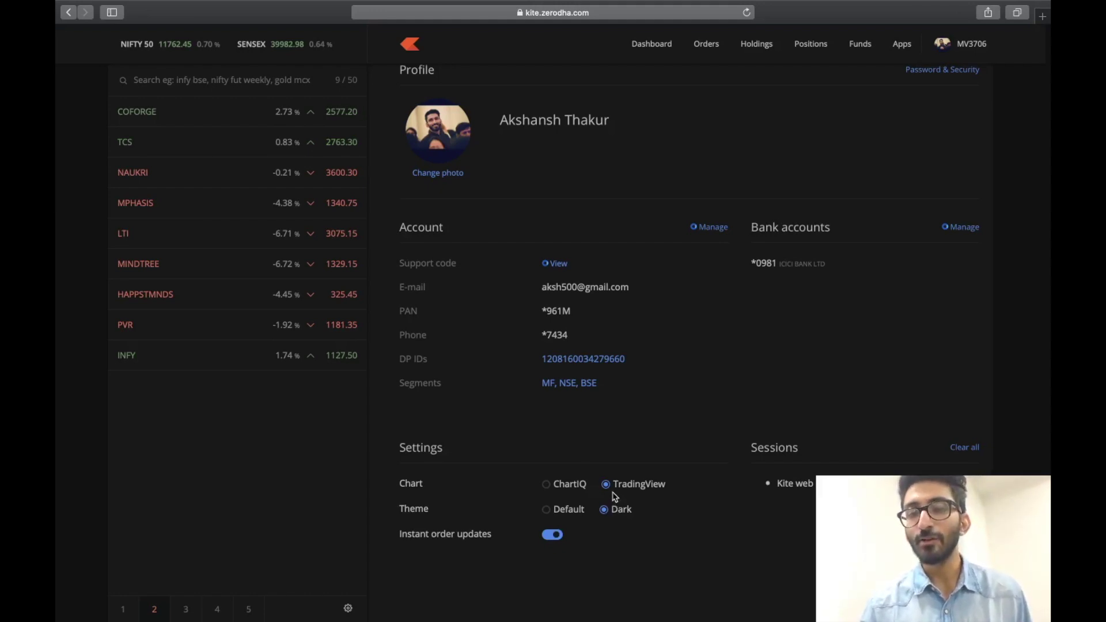
click(586, 493)
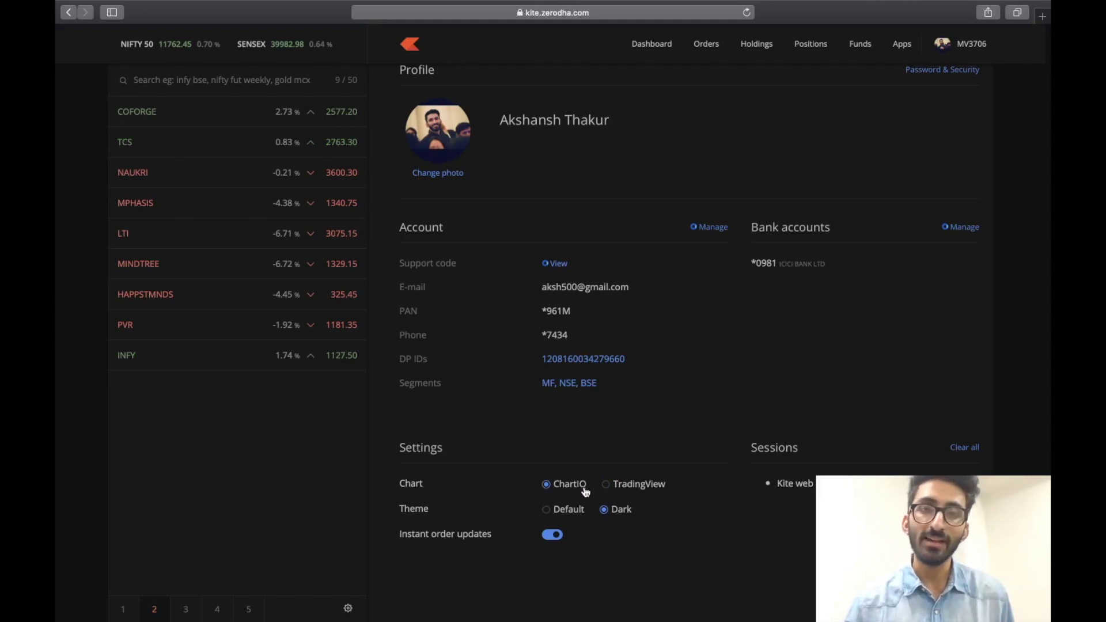
click(622, 489)
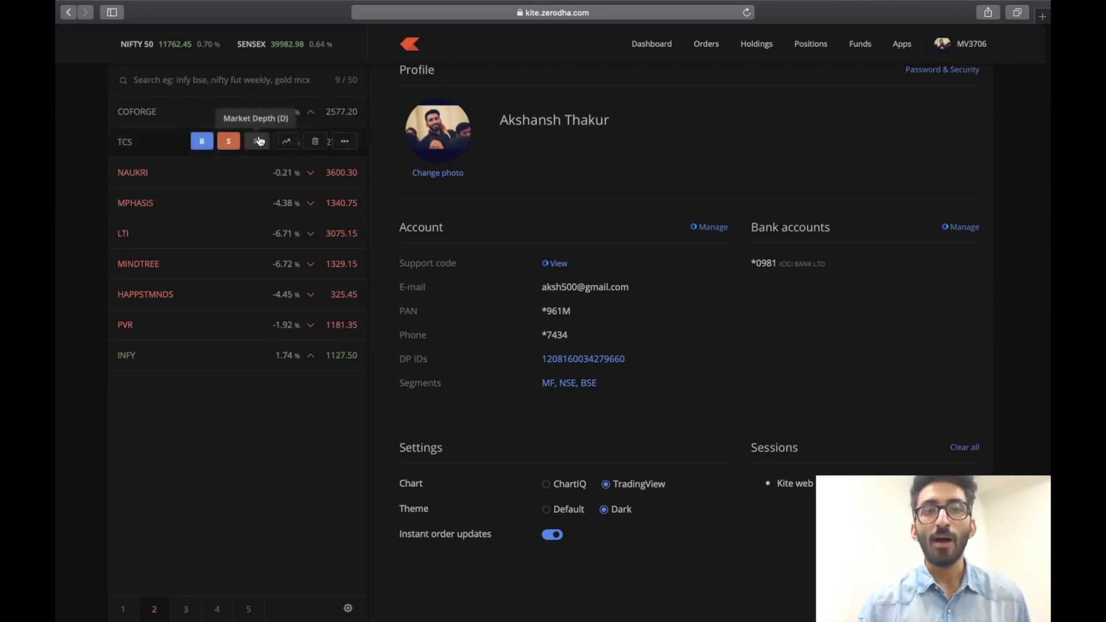
Open the TCS chart from the watchlist and pop it out into a new browser tab.
click(286, 141)
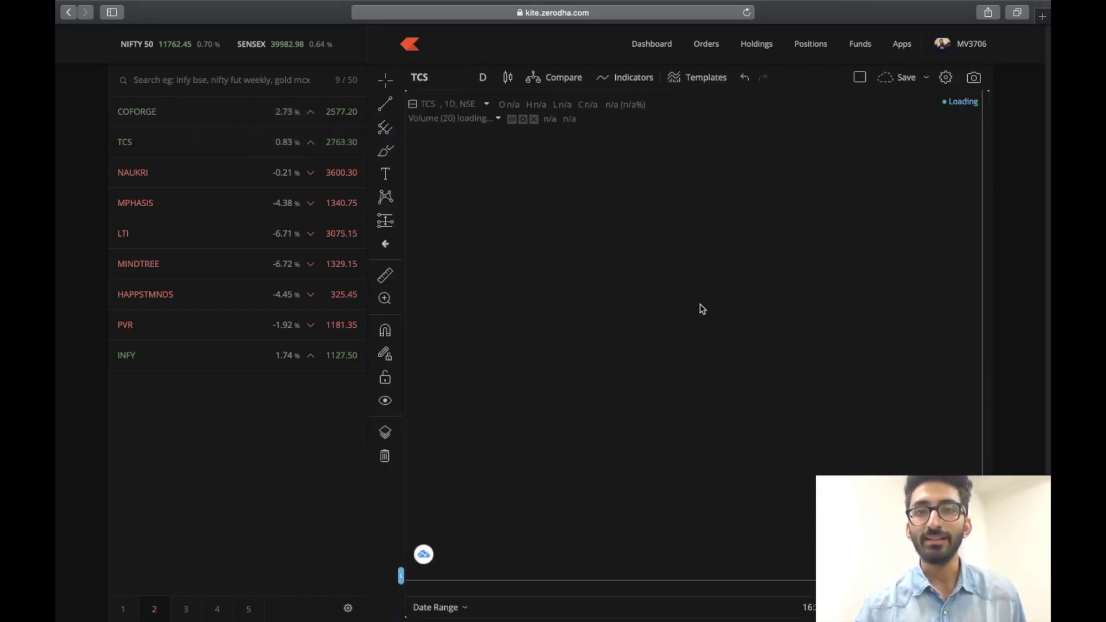
drag(706, 304, 636, 337)
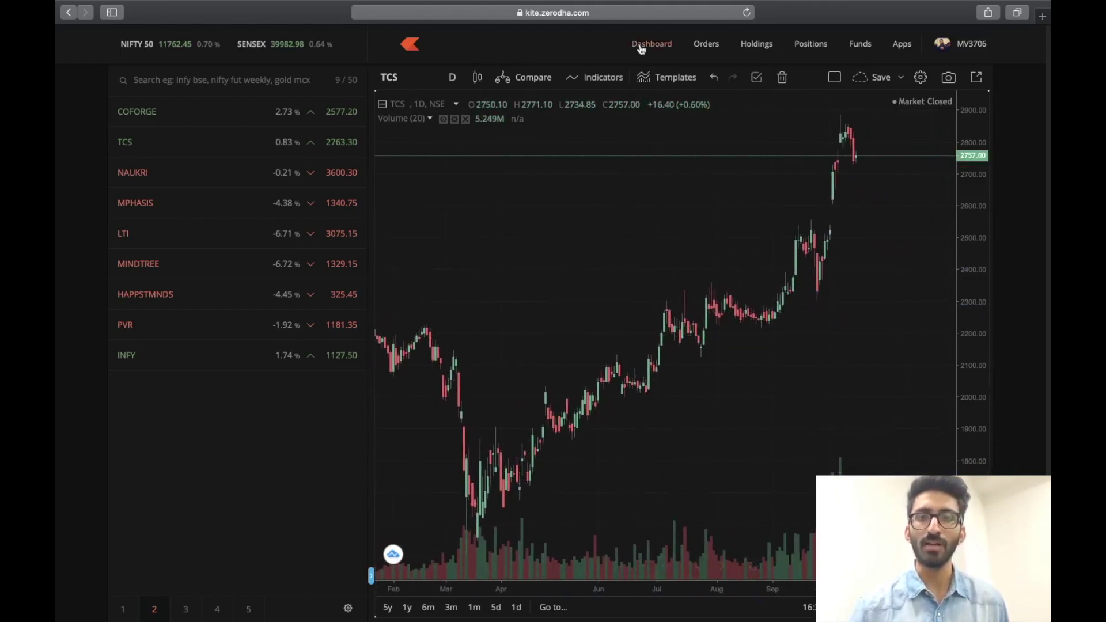
mouse_move(331, 119)
click(345, 142)
click(344, 217)
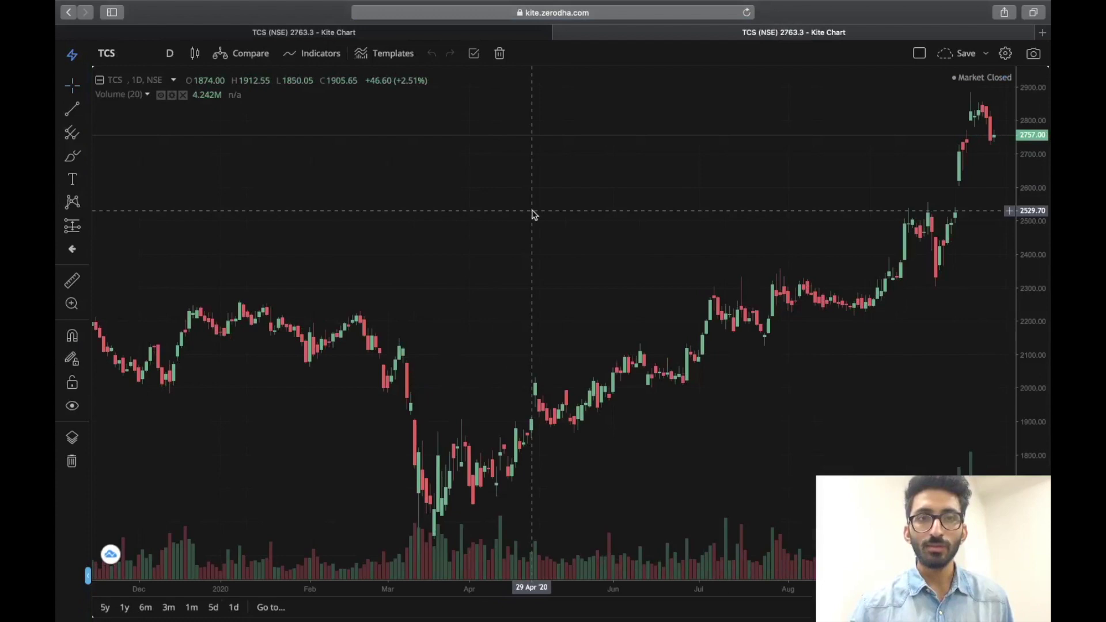
Pan the TCS chart to show the Aug–Sep candles and bring up the layout choices.
drag(679, 281, 532, 277)
scroll(531, 277, left, 3)
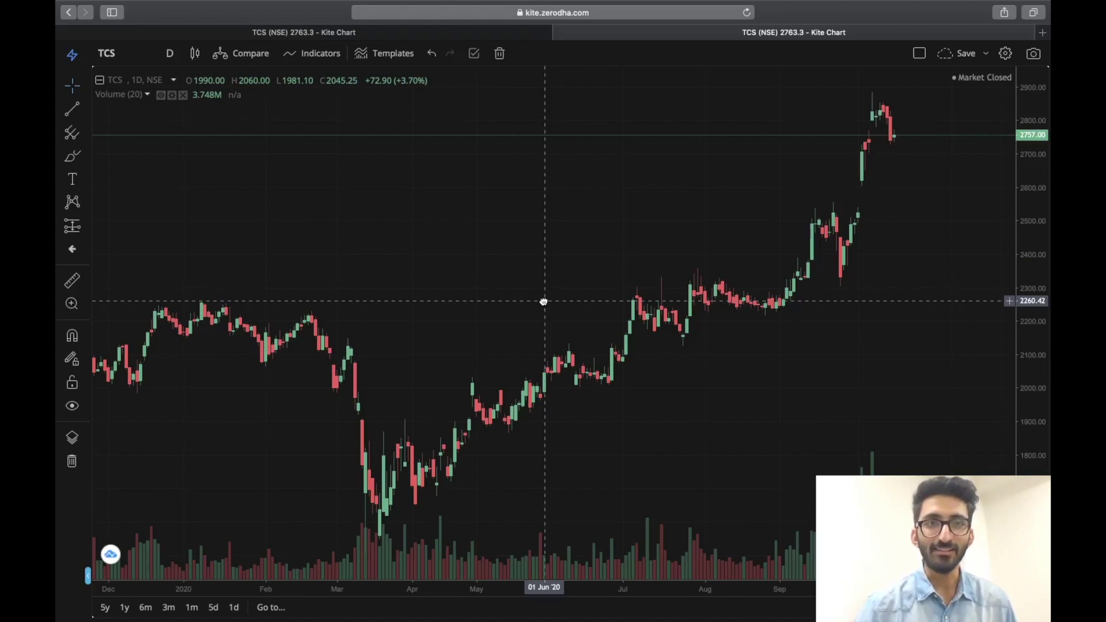
click(920, 54)
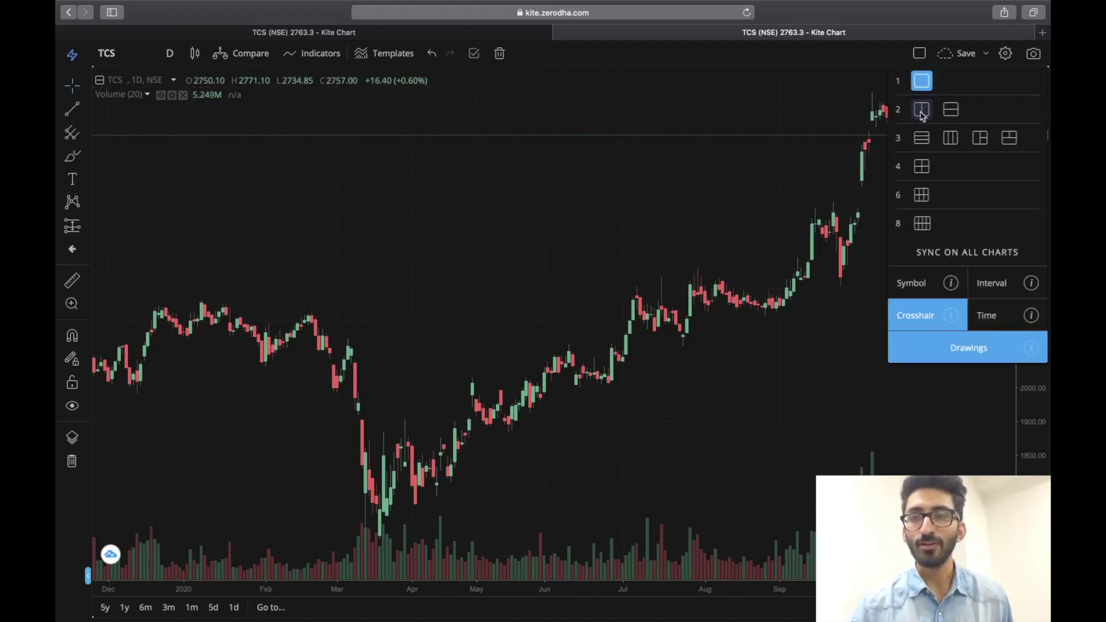
Choose the 2-chart horizontal split, then activate the bottom and top TCS panes.
click(951, 111)
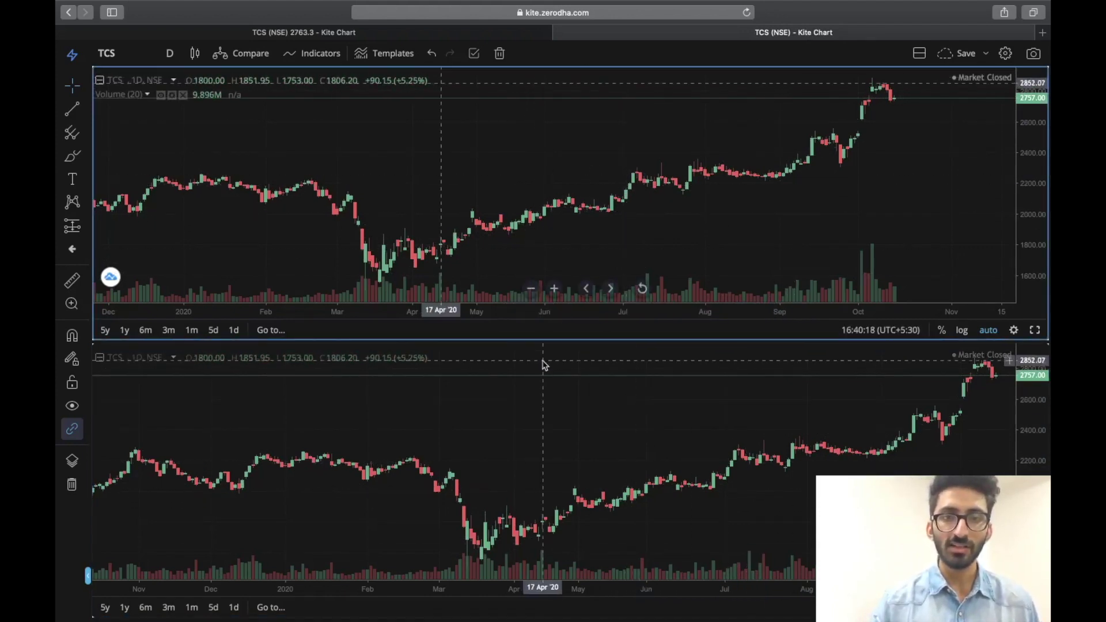
click(543, 386)
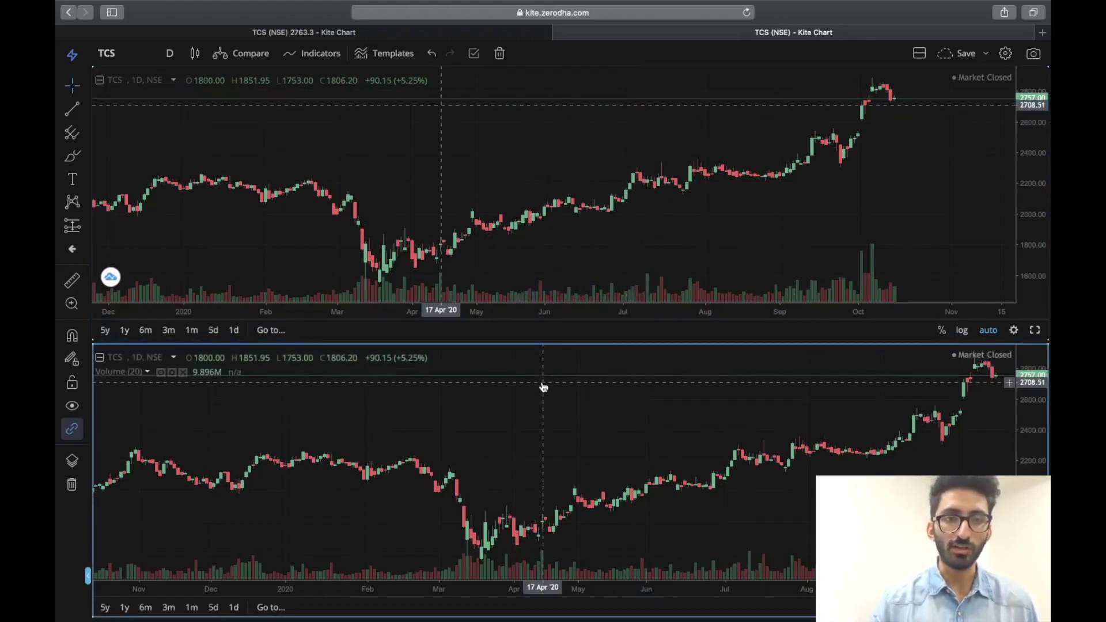
click(560, 261)
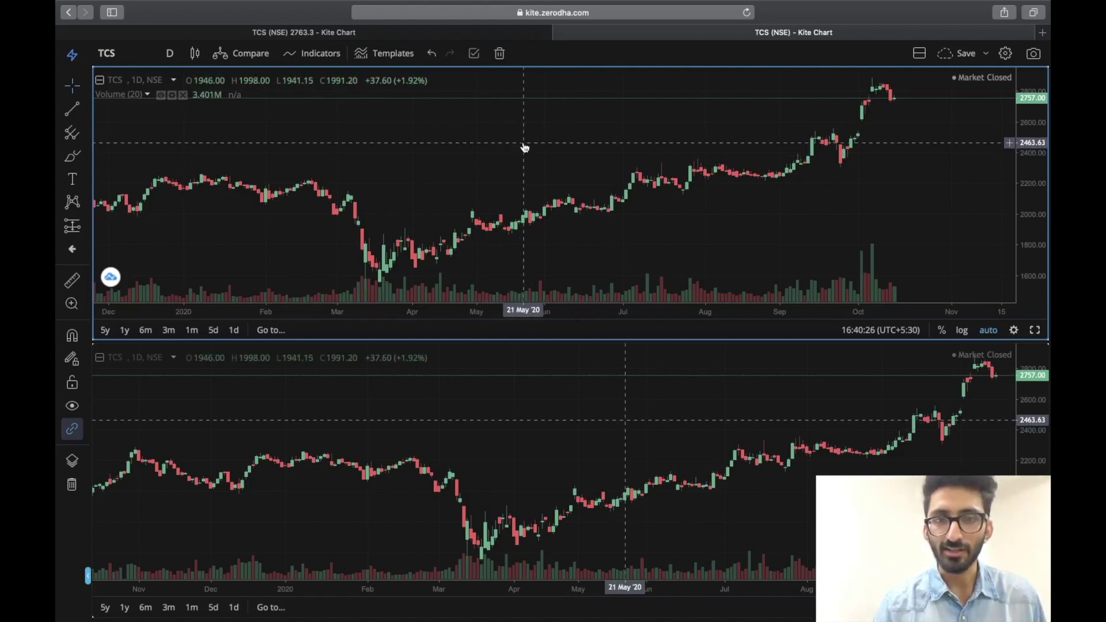
Give the top TCS chart a 1d range with 1-minute candles, then select the lower chart.
click(234, 331)
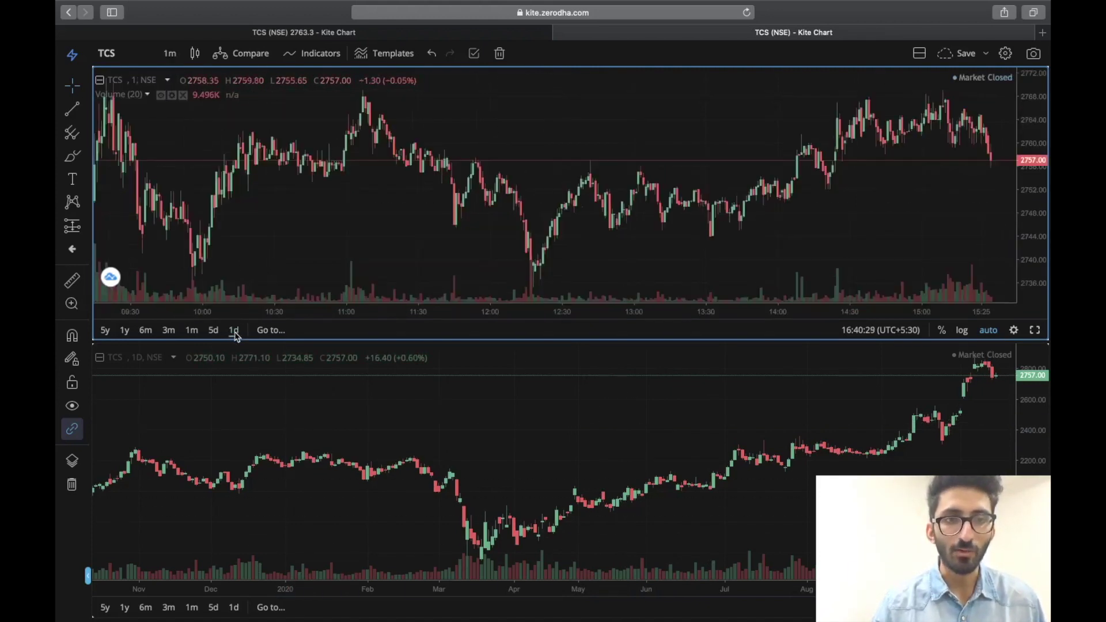
click(171, 56)
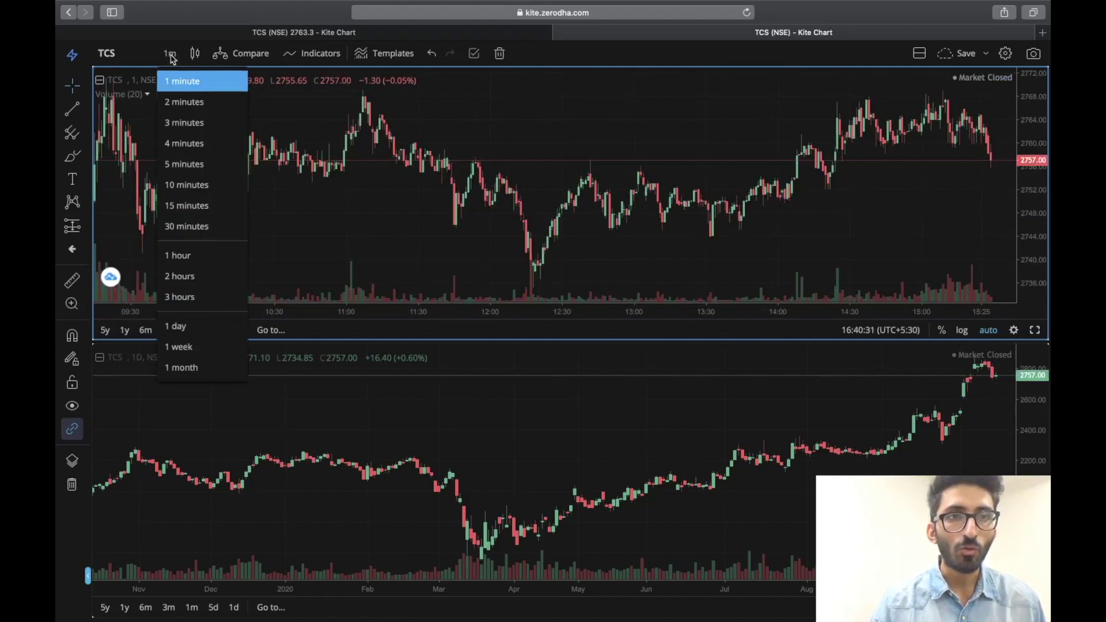
click(176, 84)
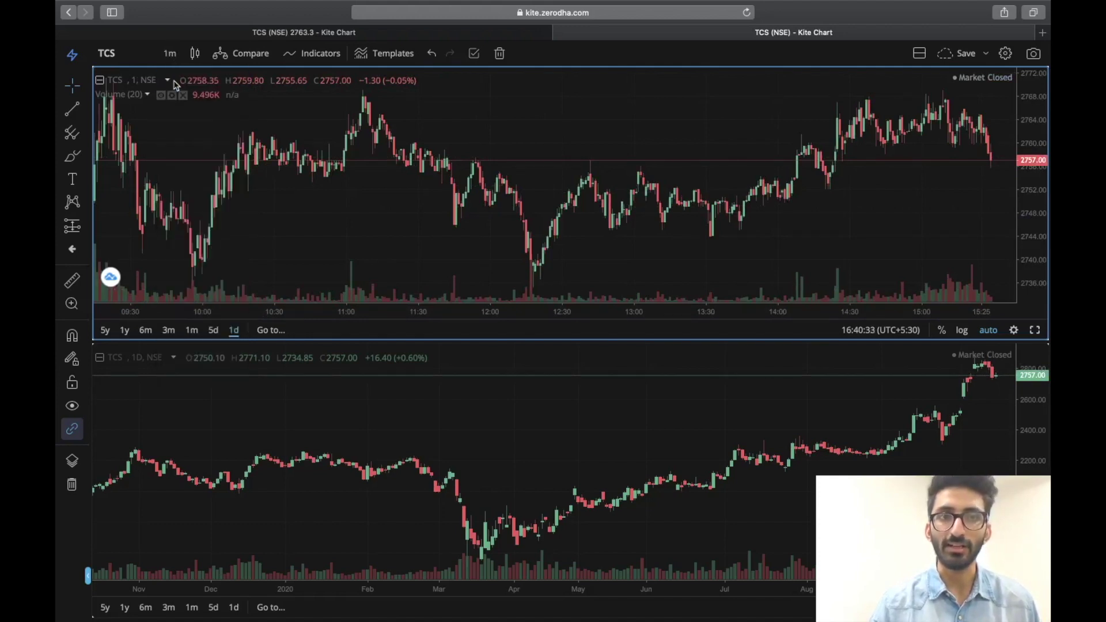
click(236, 388)
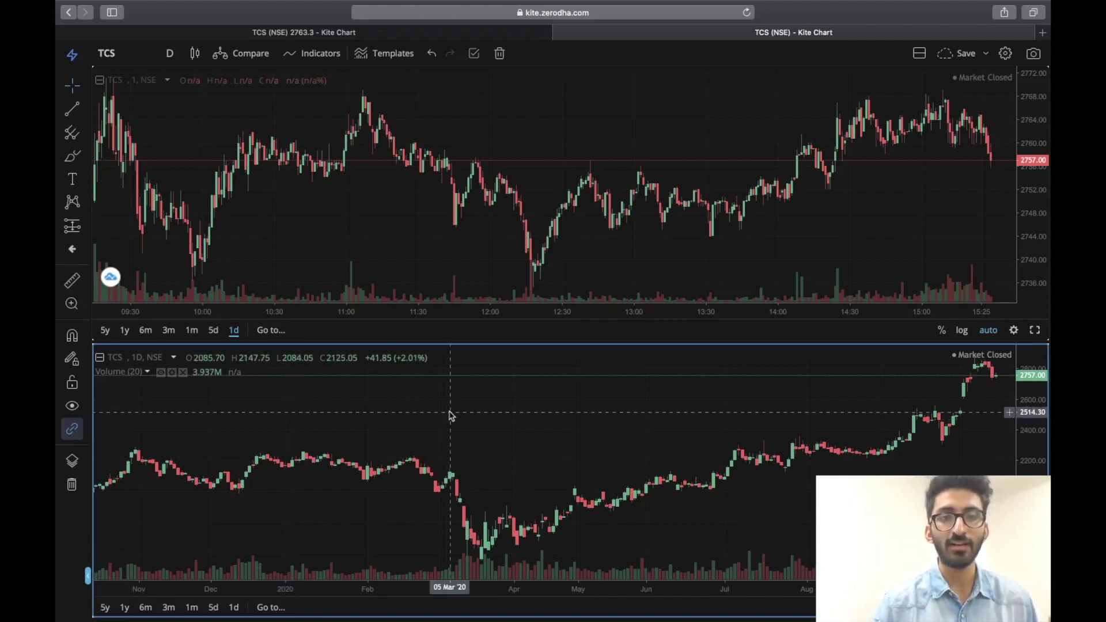
Give the lower TCS chart a 1d range with 5-minute candles.
click(233, 607)
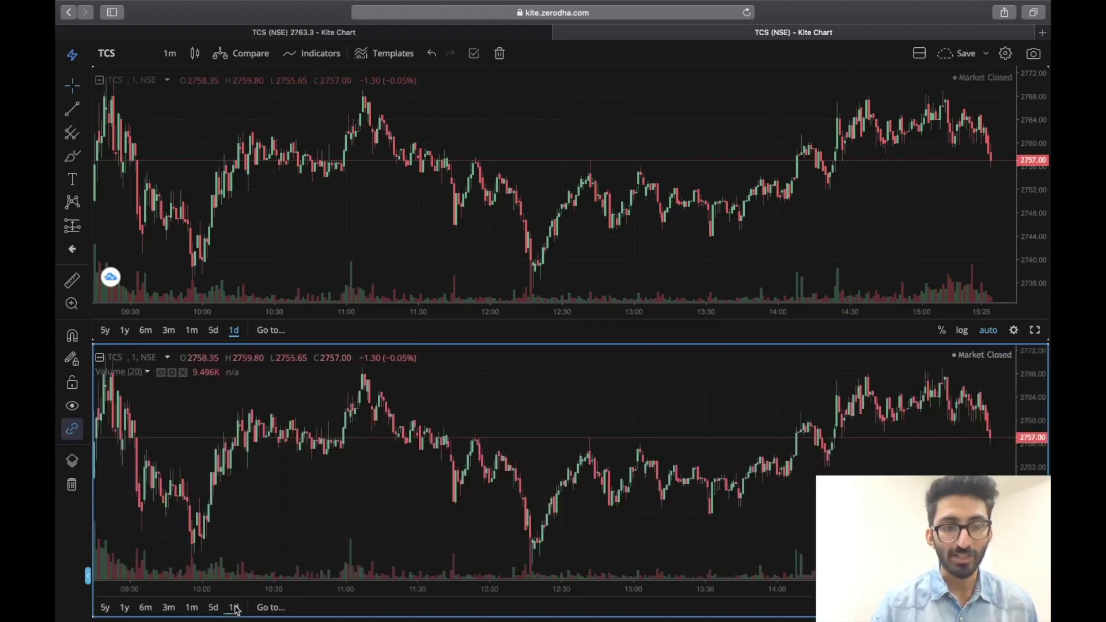
click(169, 53)
click(205, 163)
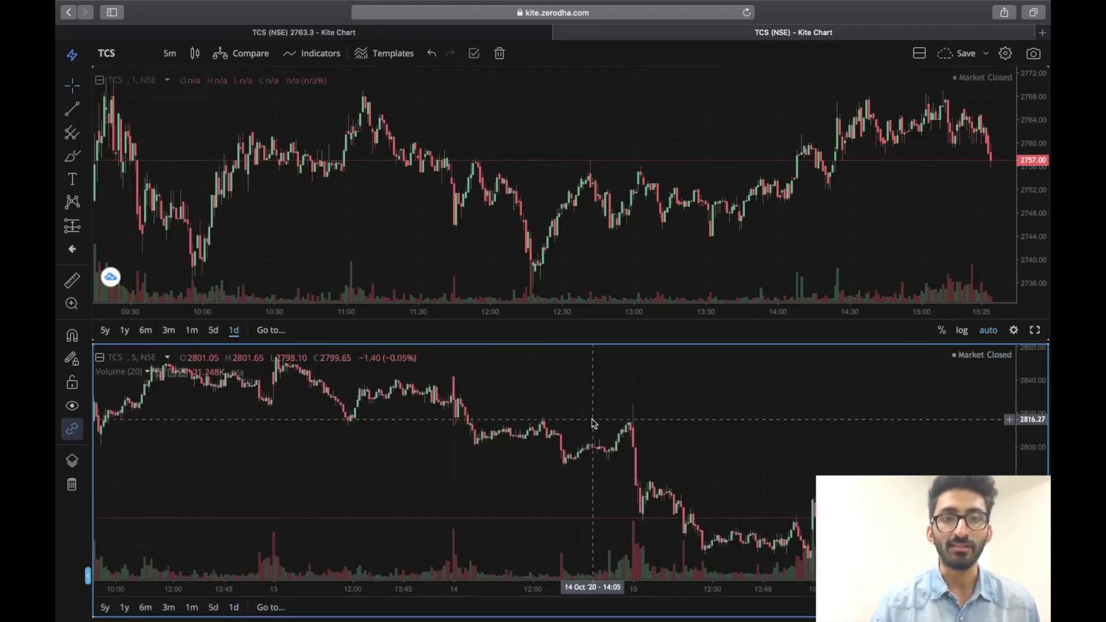
Zoom both charts, nudge the lower one, and toggle its maximized view on and off.
click(969, 198)
scroll(889, 192, up, 6)
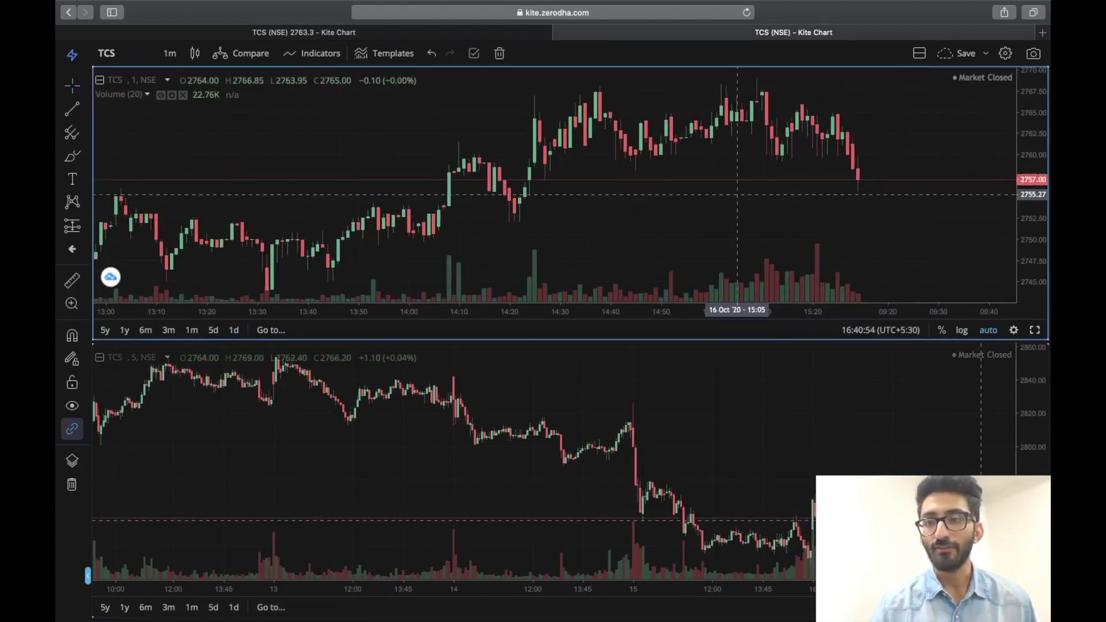
scroll(908, 521, up, 10)
click(908, 522)
drag(909, 521, 873, 540)
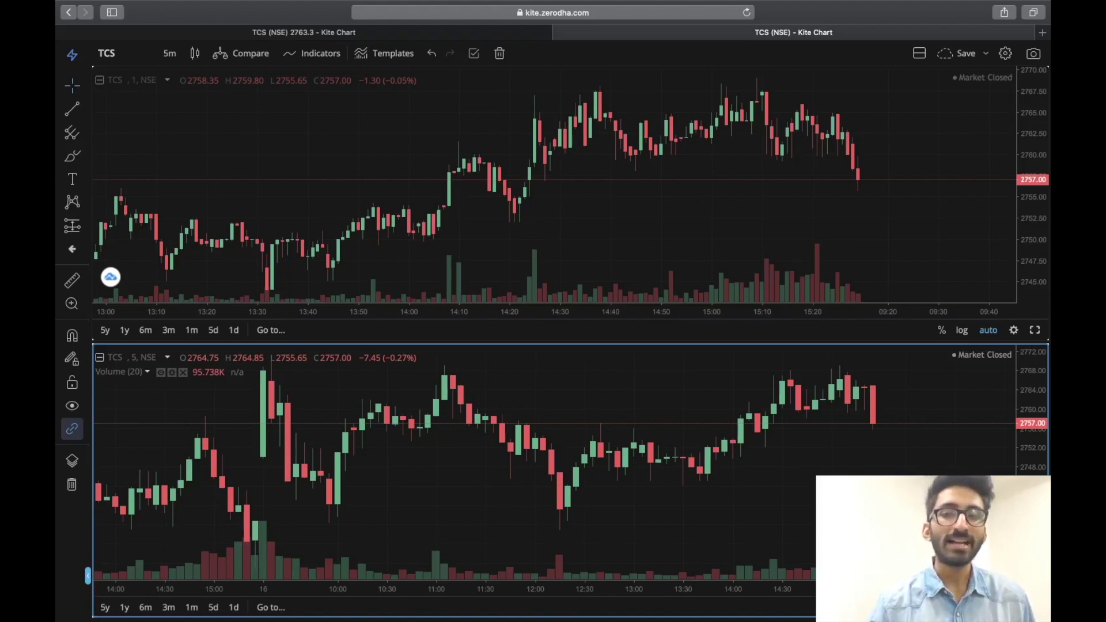
key(alt+Return)
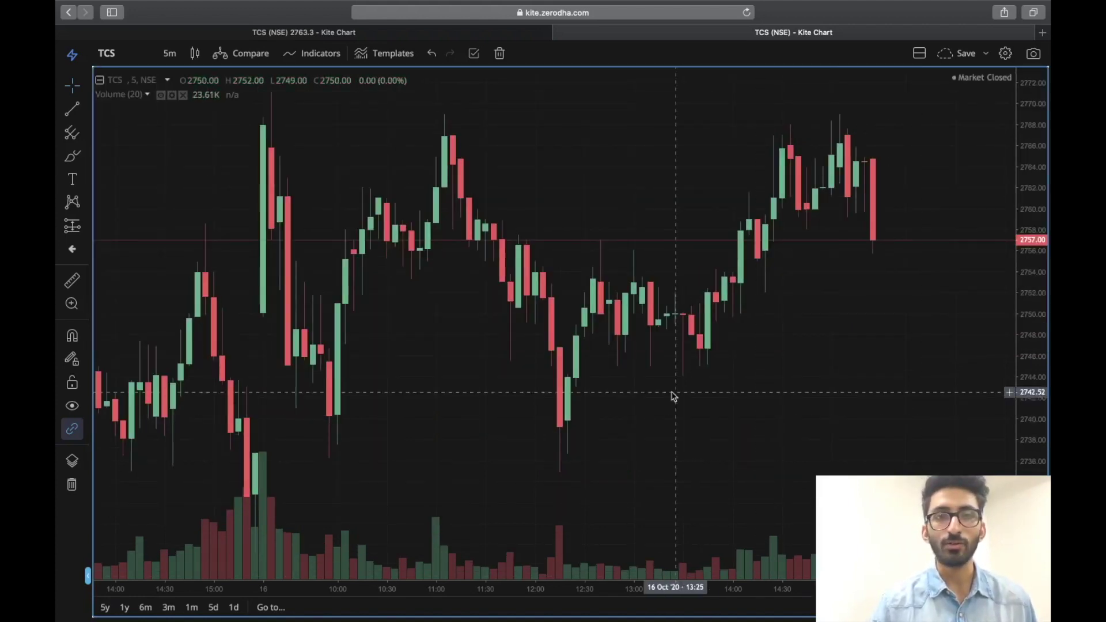
key(alt+Return)
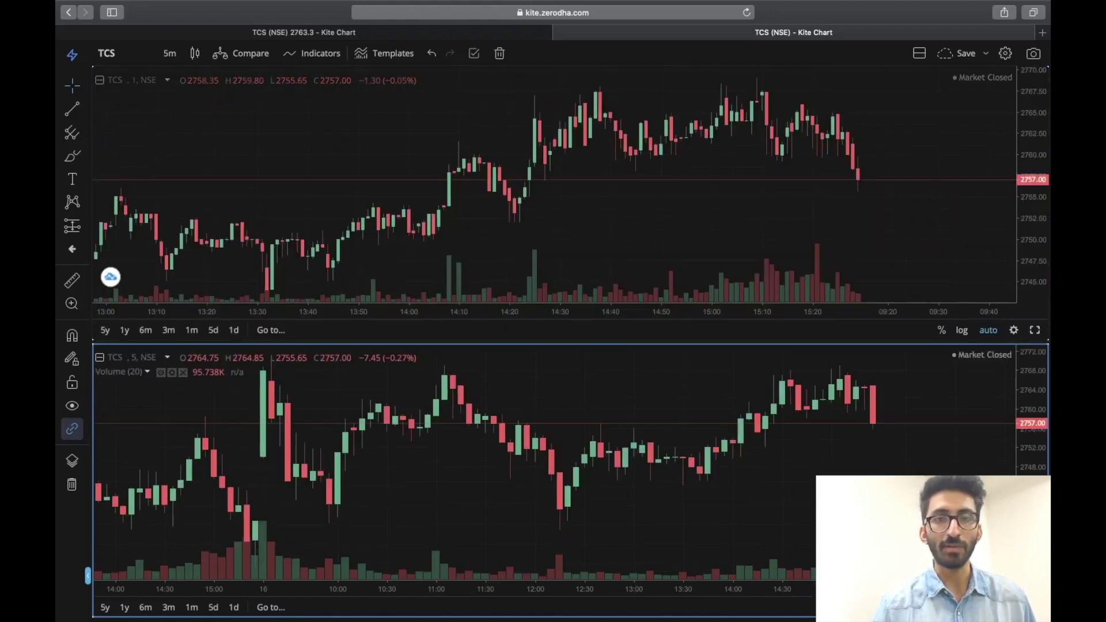
Pick the 4-chart 2x2 grid from the layout selector and activate the top-left TCS pane.
click(919, 54)
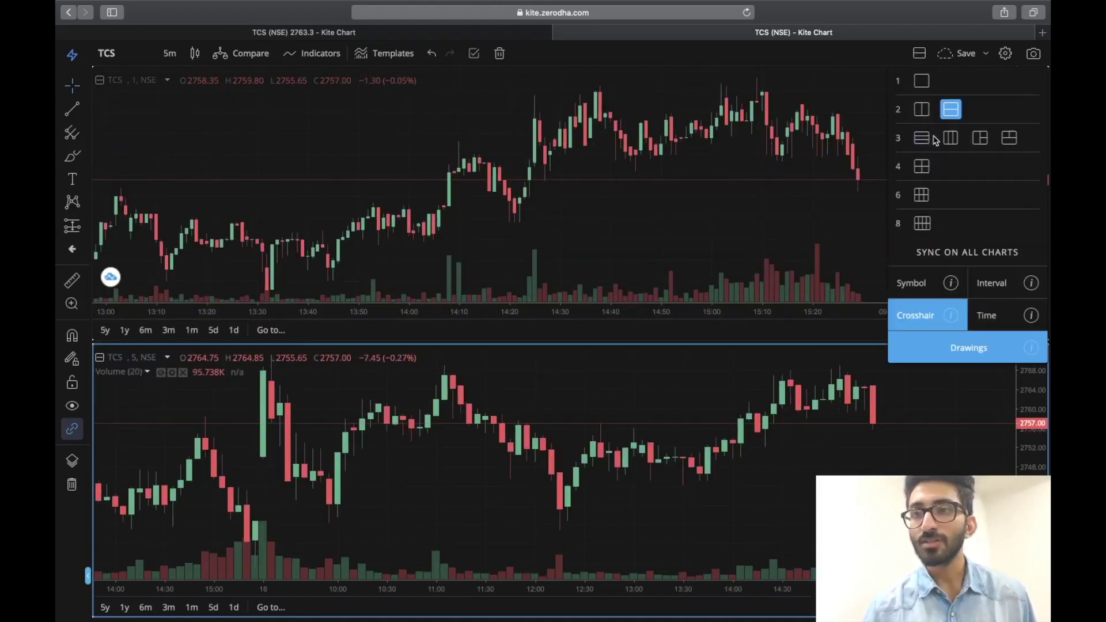
click(981, 143)
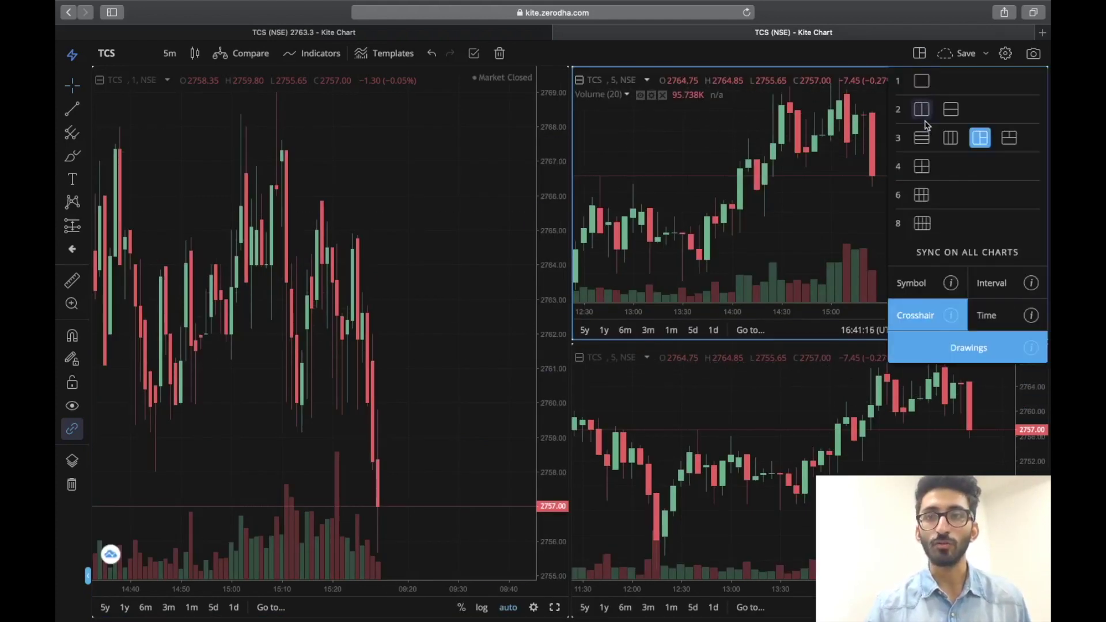
click(922, 167)
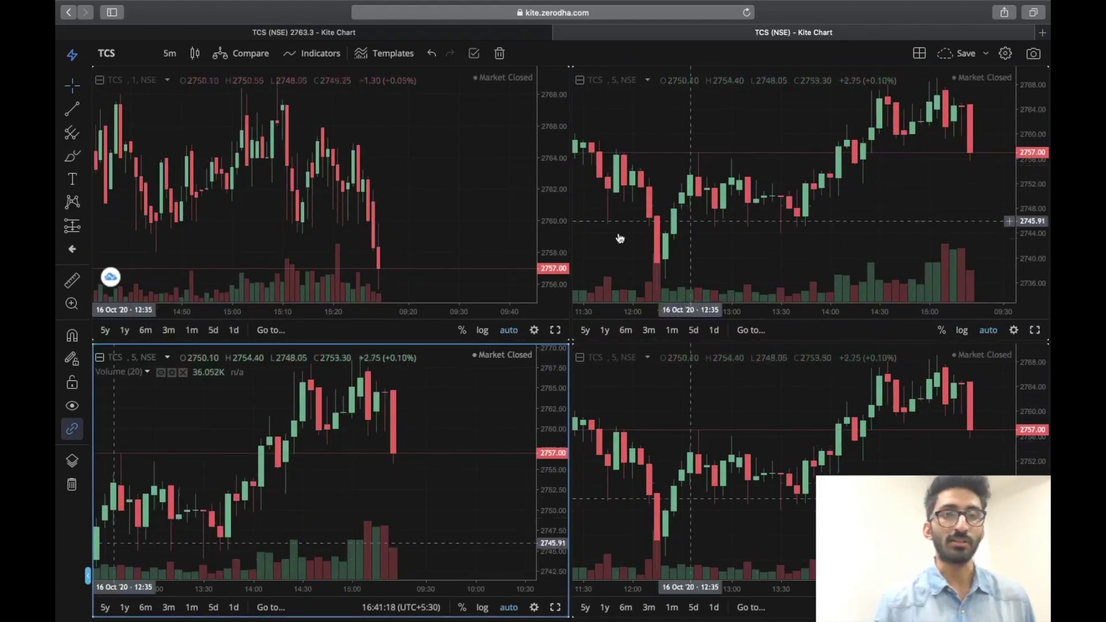
click(515, 252)
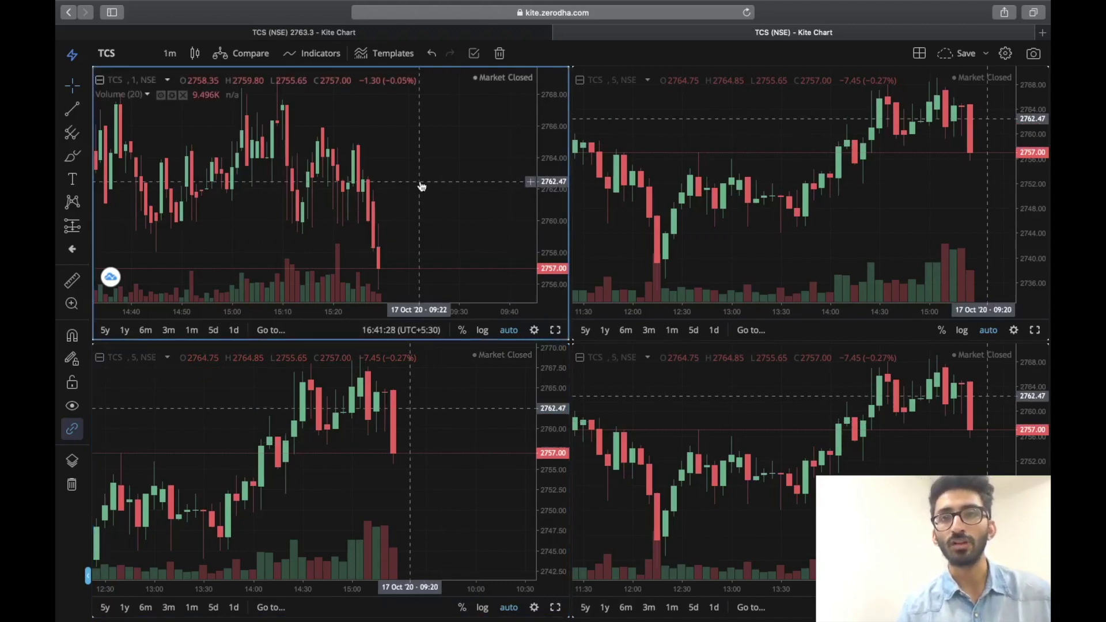
Replace TCS with INFY (NSE) in the top-right chart.
click(765, 149)
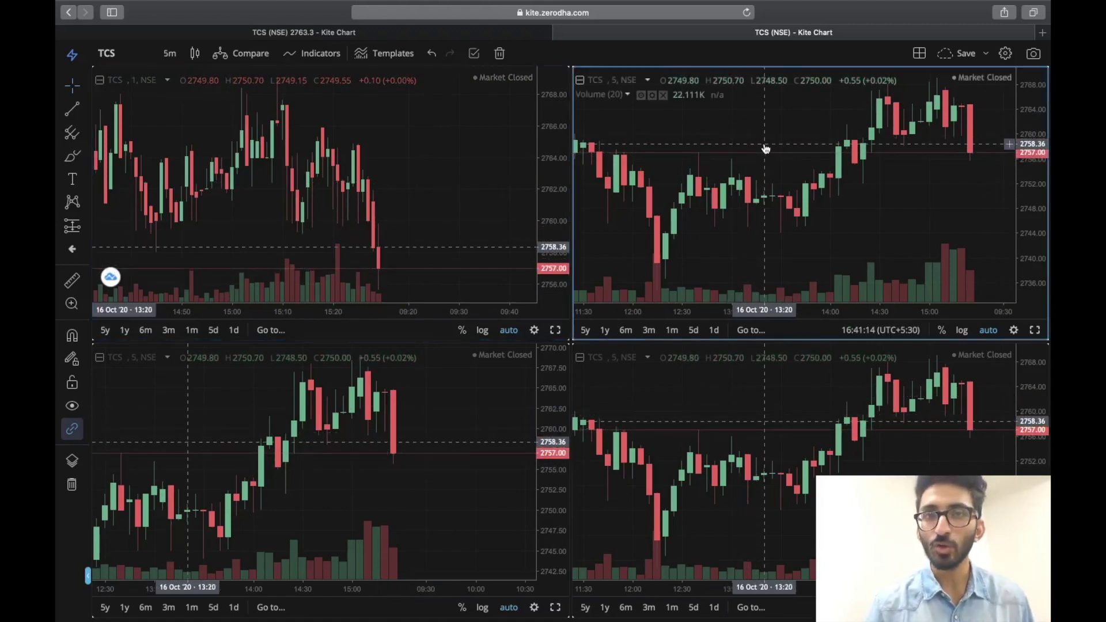
click(111, 54)
drag(111, 54, 89, 54)
text(INFY)
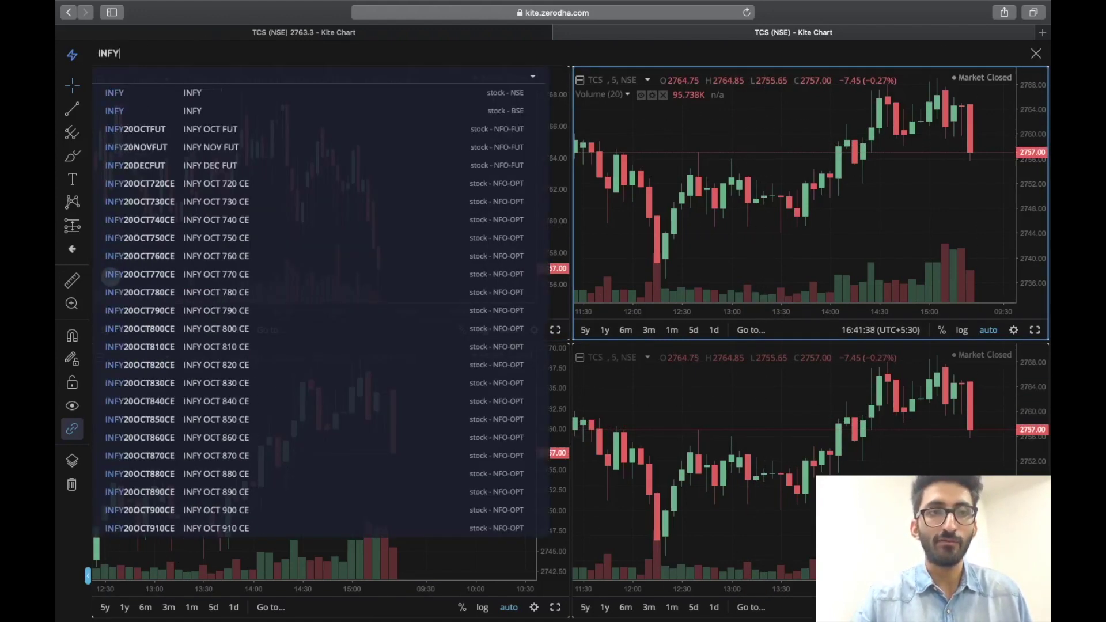
click(115, 98)
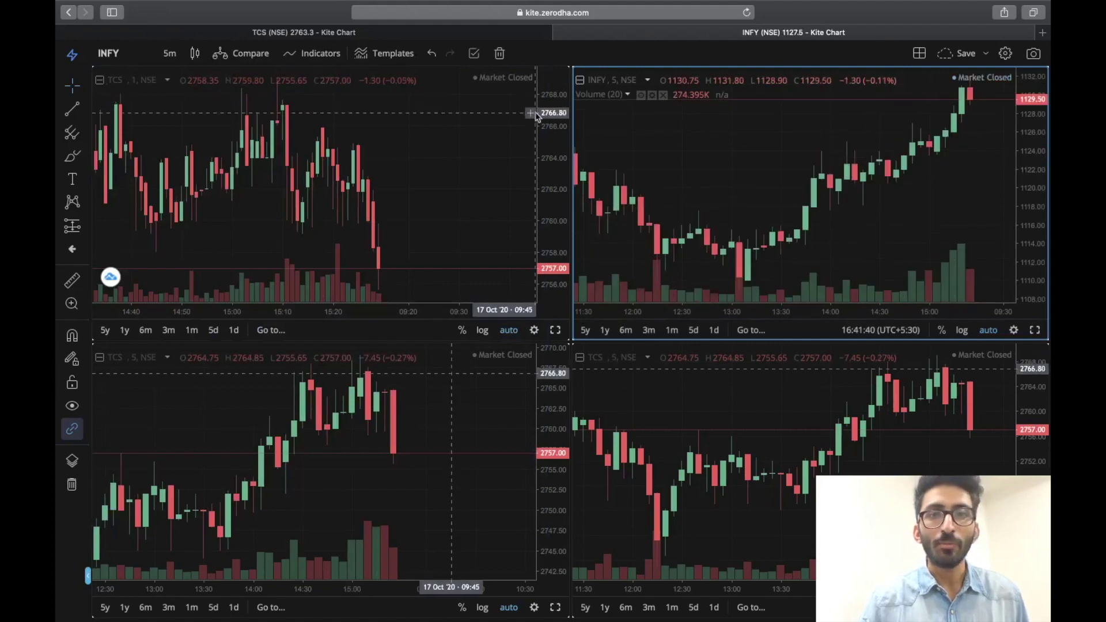
Set a 1d range with 1-minute candles on both the TCS and INFY upper charts.
click(111, 86)
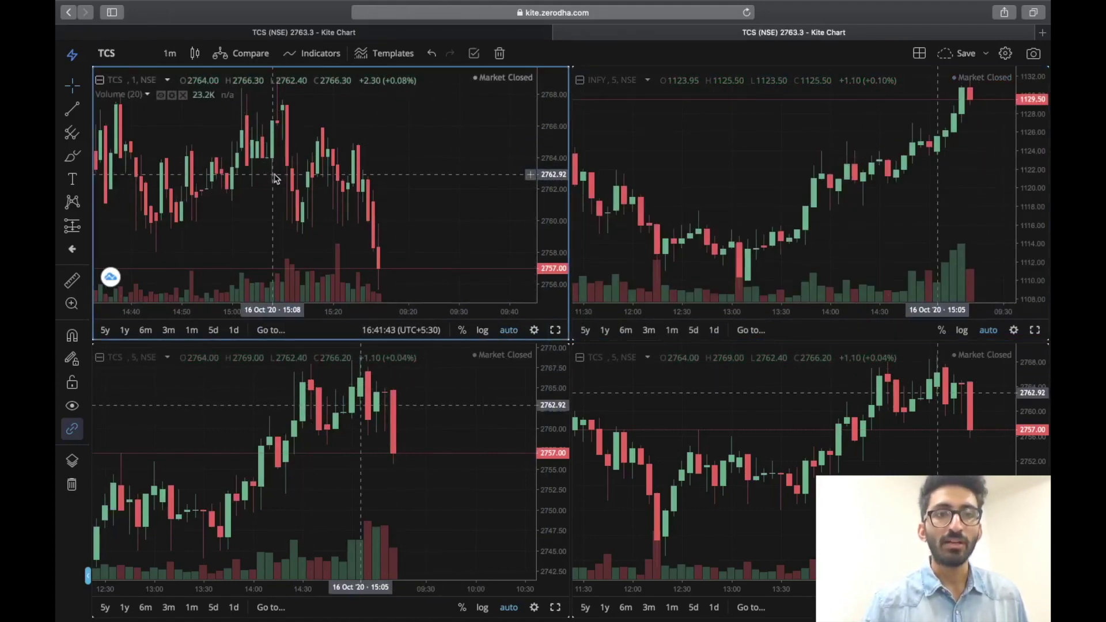
click(233, 329)
click(176, 55)
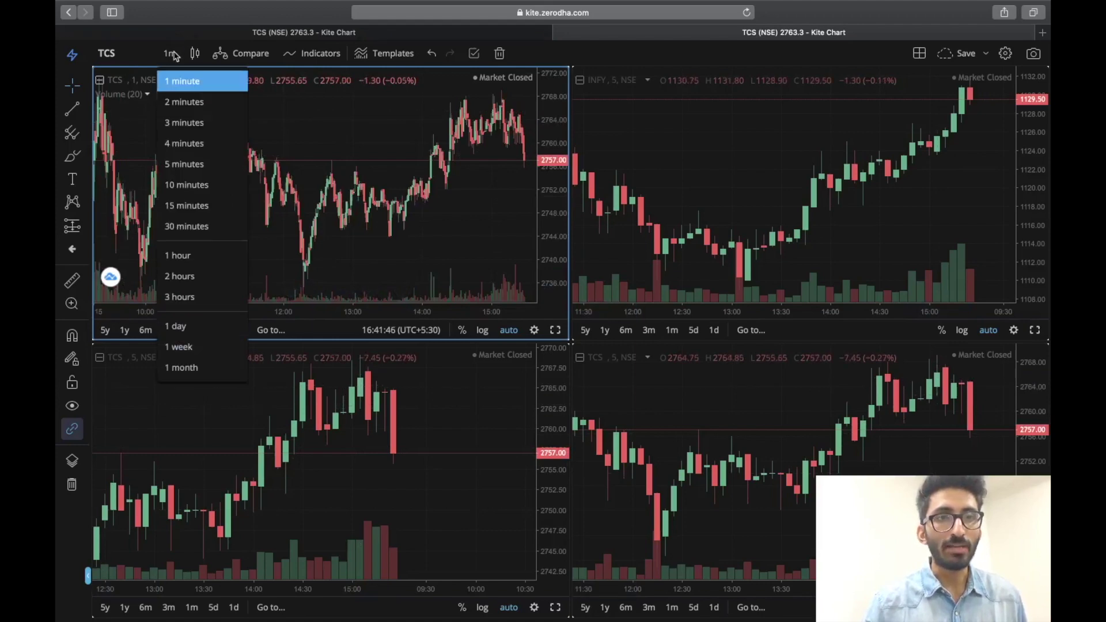
click(188, 82)
click(700, 109)
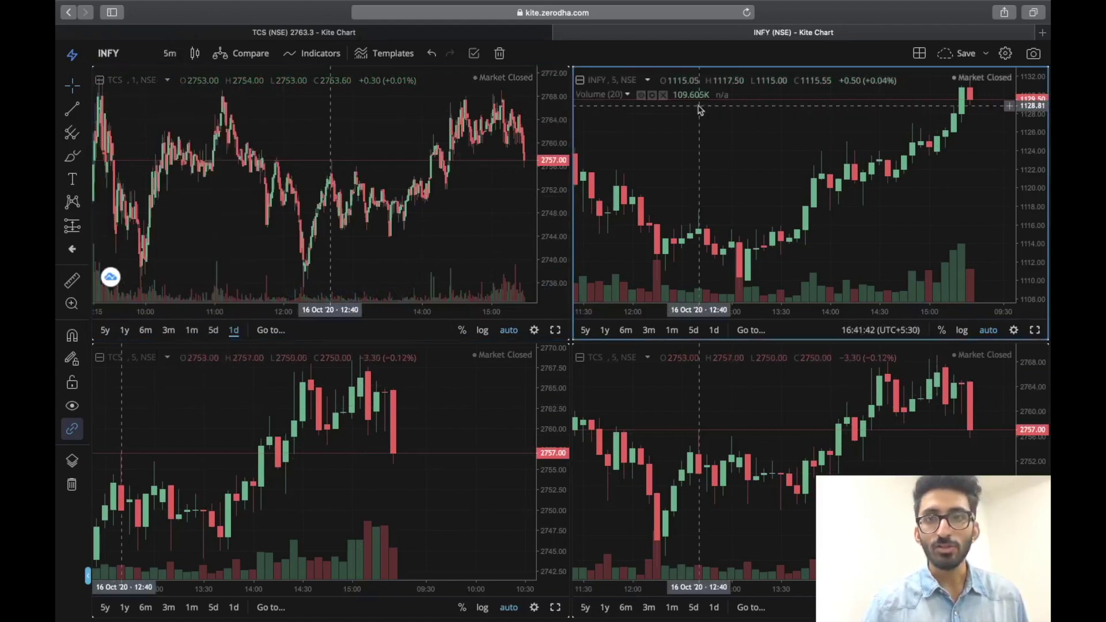
click(715, 330)
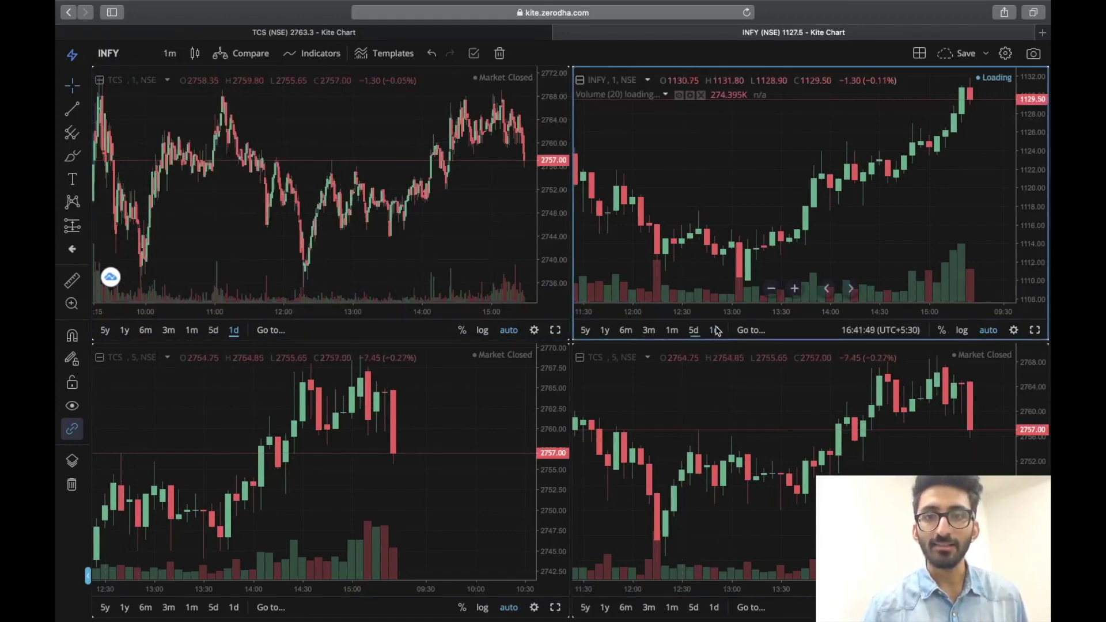
click(179, 54)
click(184, 88)
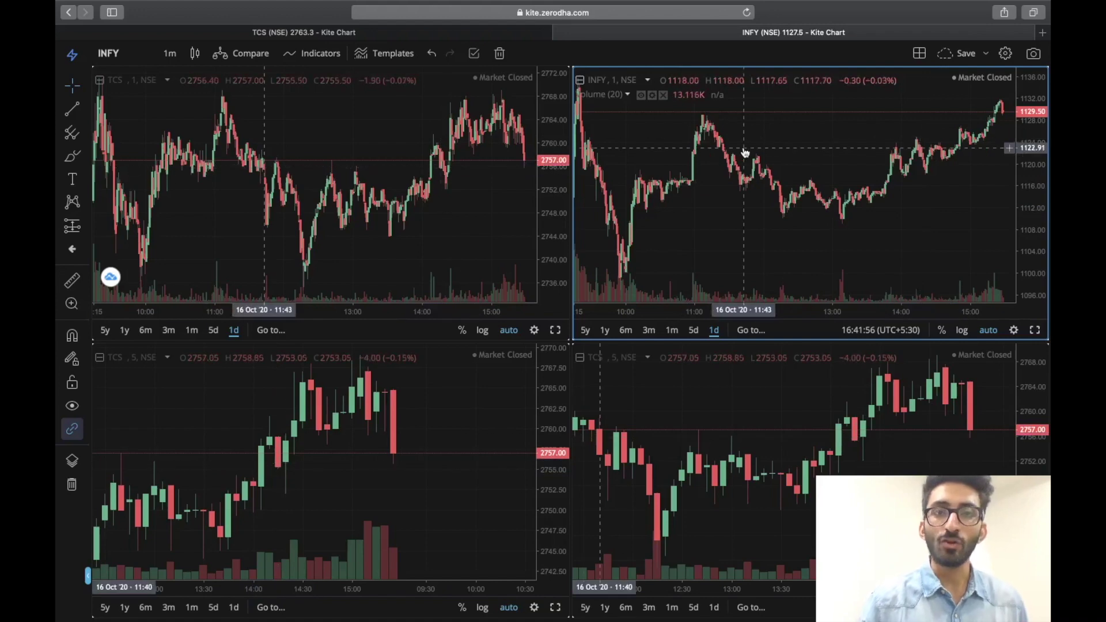
click(739, 392)
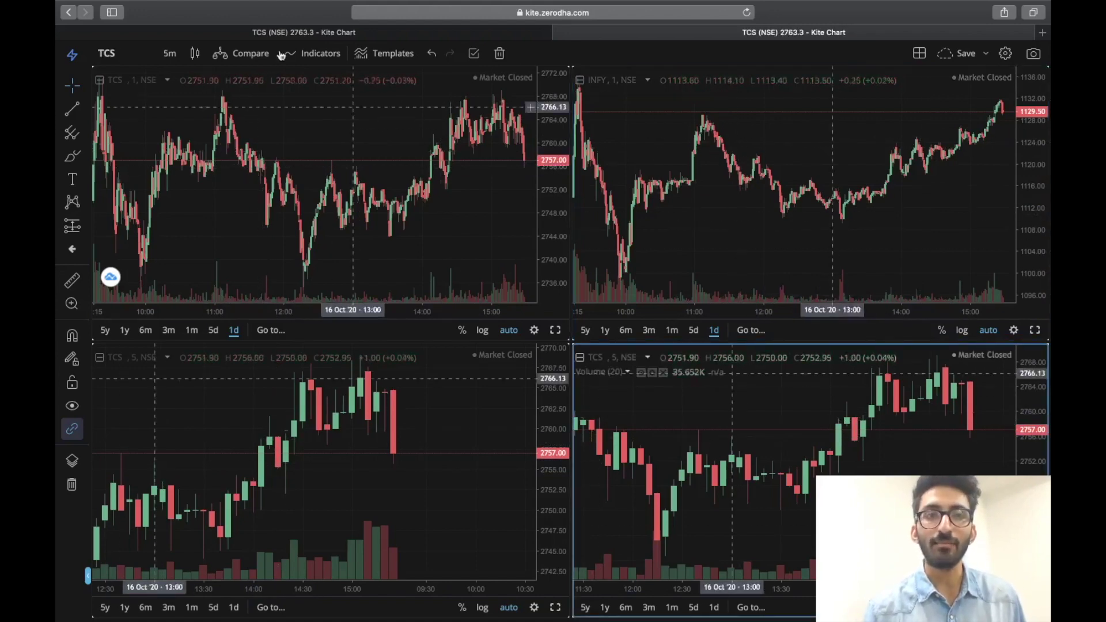
Search 'NIFTY 50' and load the NIFTY 50 index into the lower-right chart.
click(122, 56)
key(Escape)
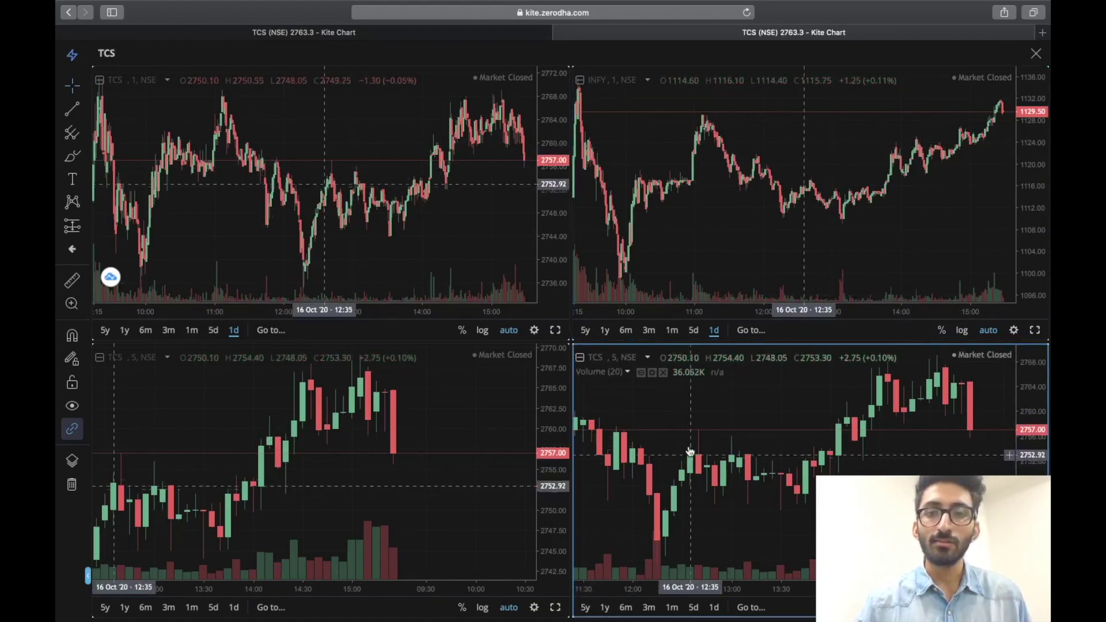
click(136, 47)
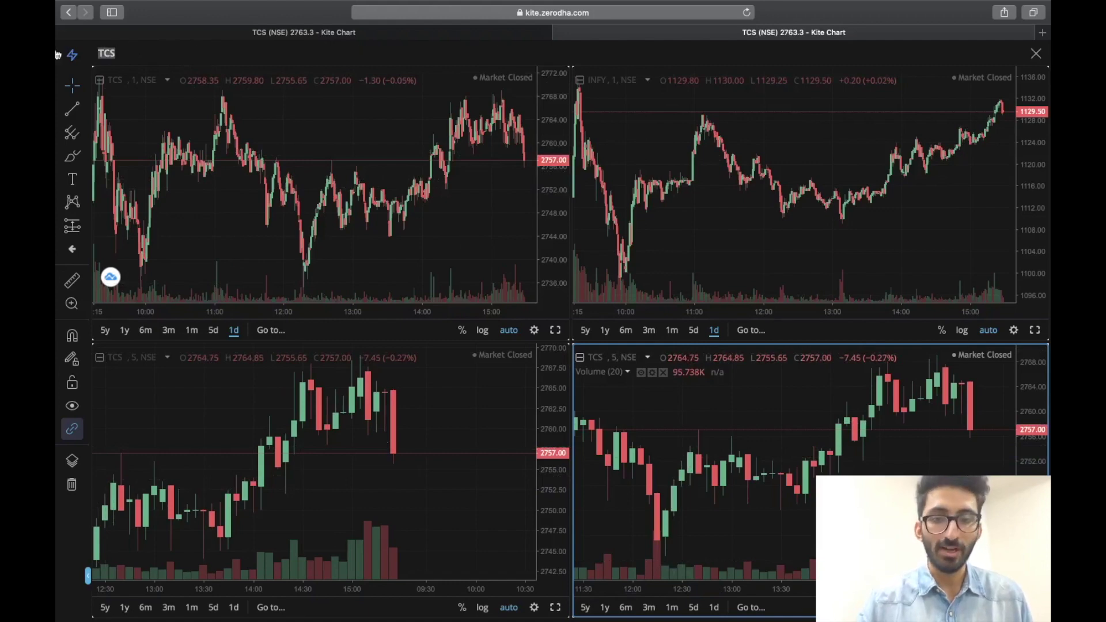
text(NIFTY 50)
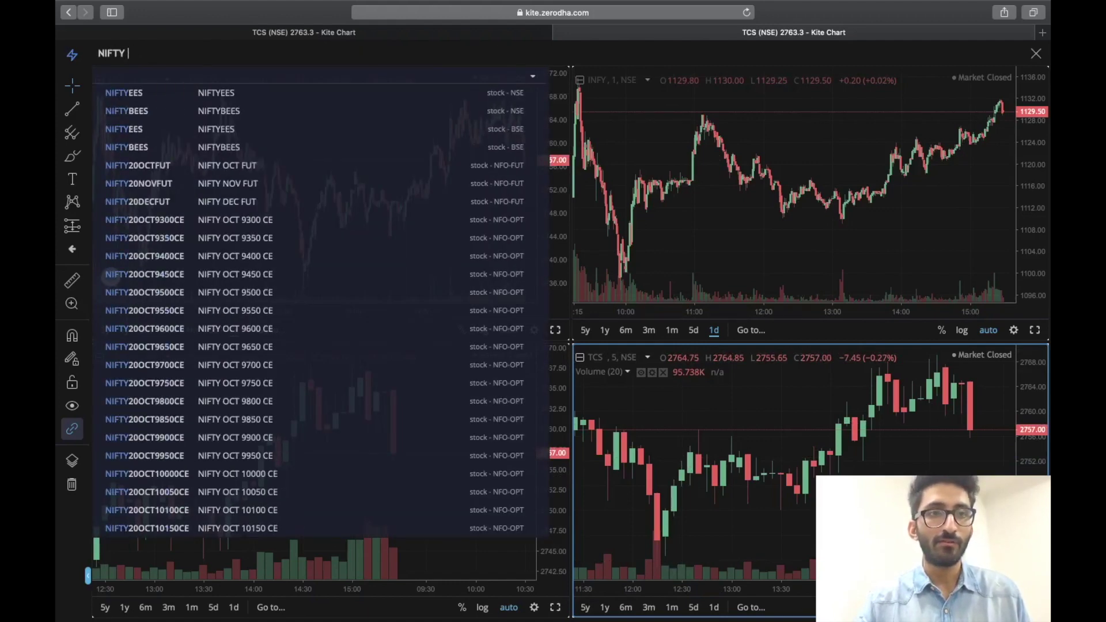
click(170, 93)
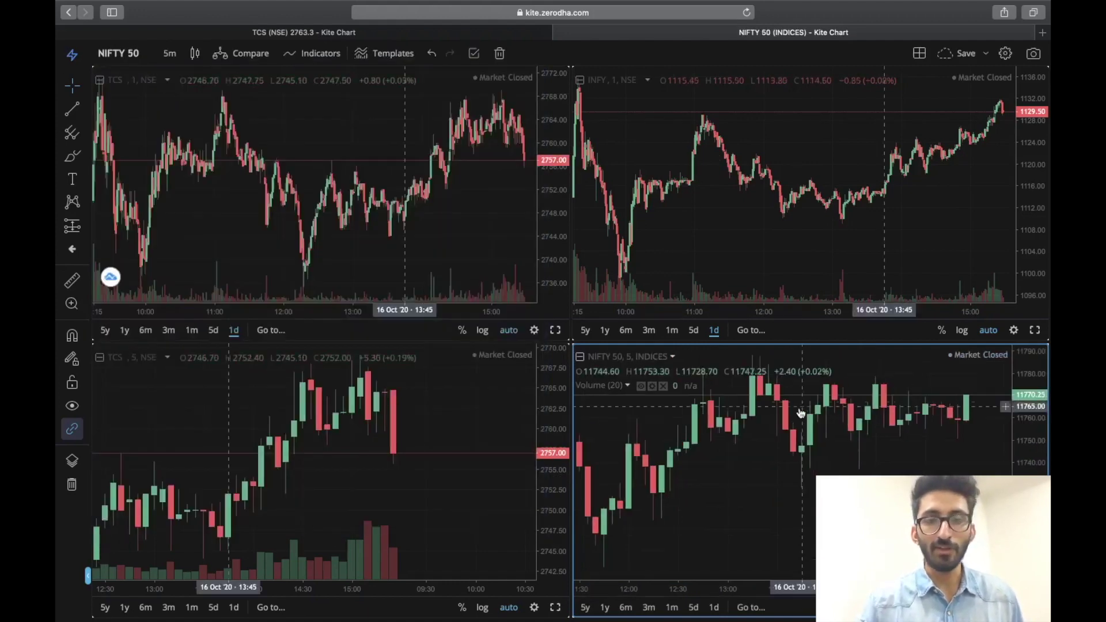
scroll(903, 442, right, 5)
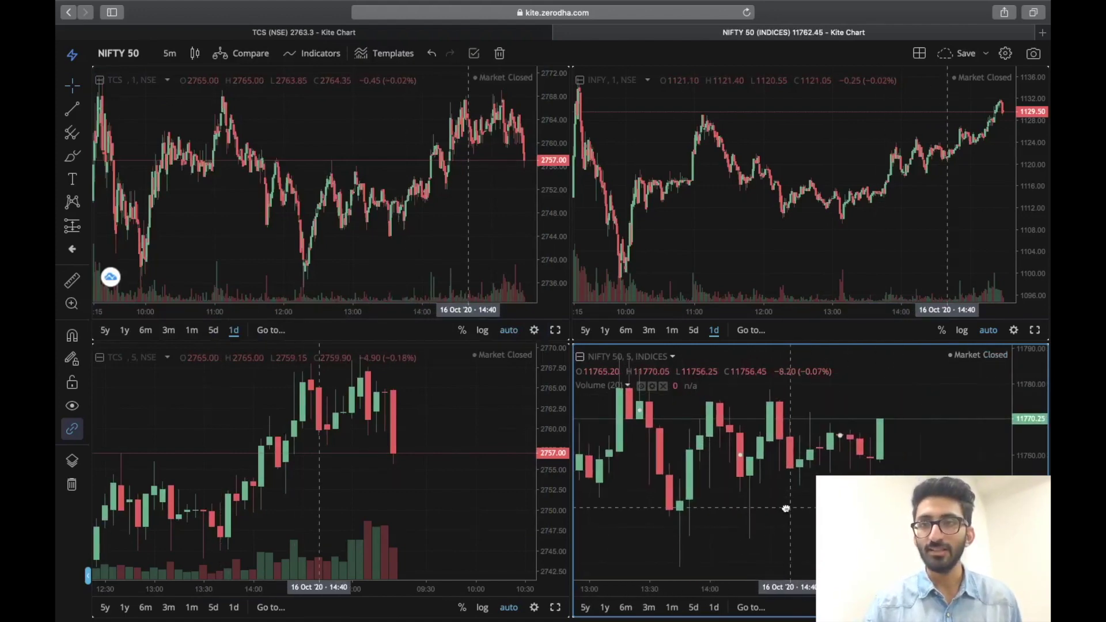
Make the upper-right INFY chart active, then the upper-left TCS chart.
click(943, 163)
scroll(943, 163, up, 5)
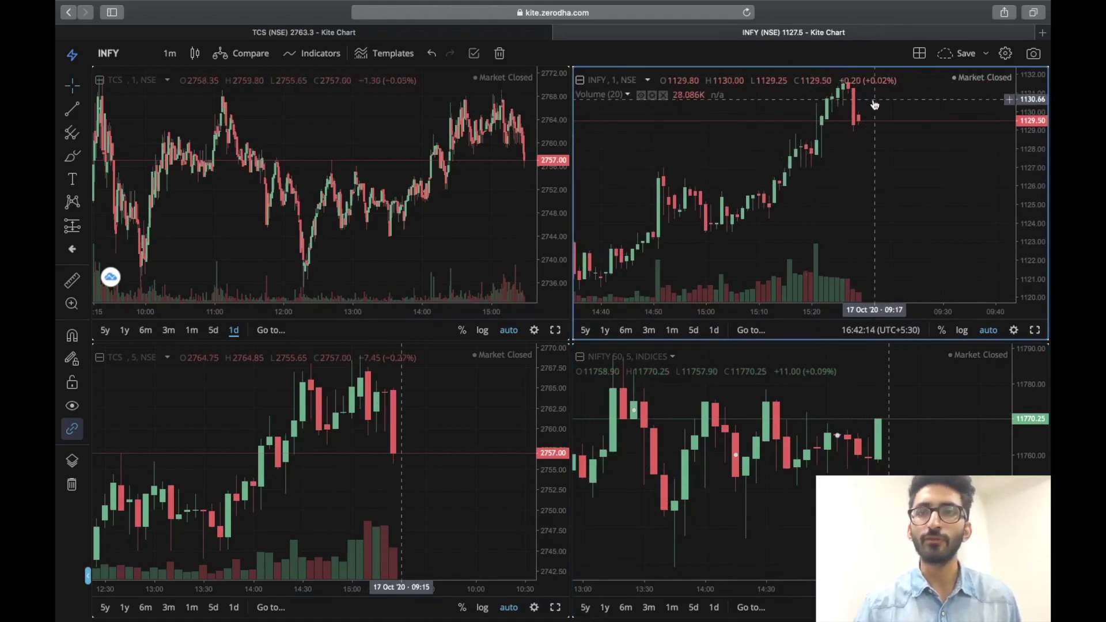
click(427, 148)
scroll(427, 148, up, 5)
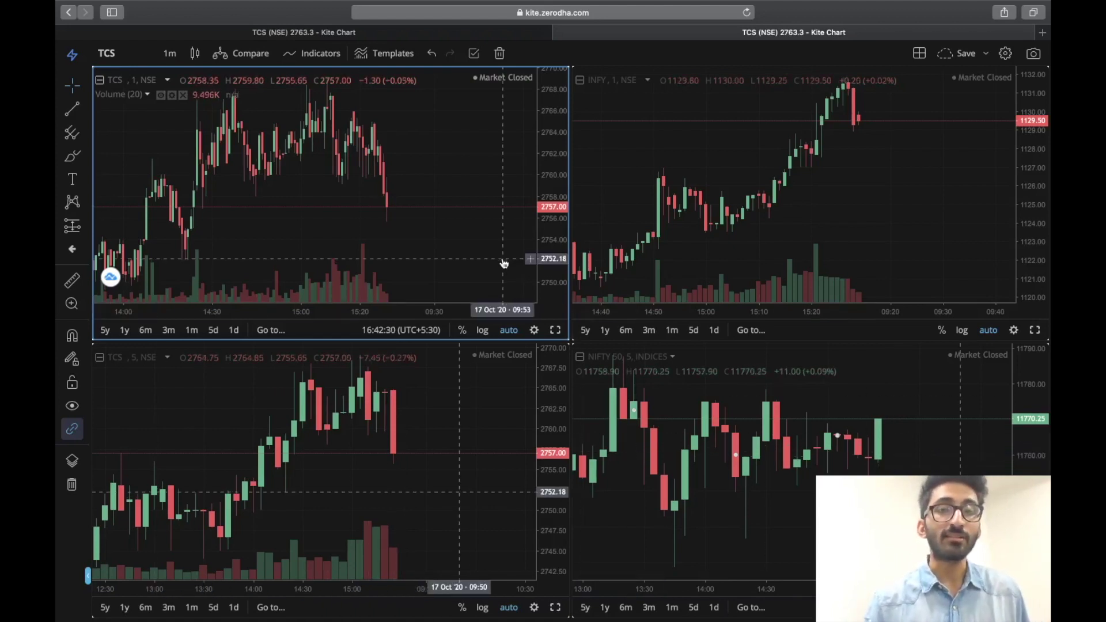
Search indicators for 'Moving' and add Moving Average Exponential (9, close) to TCS.
click(924, 57)
click(925, 59)
click(333, 55)
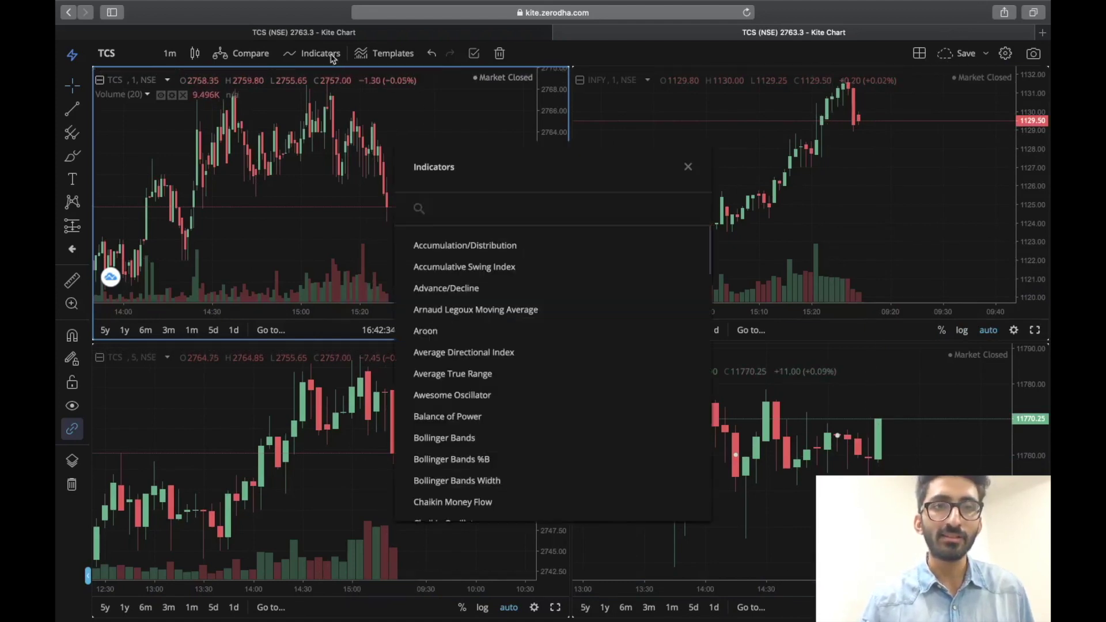
click(469, 210)
text(Mo)
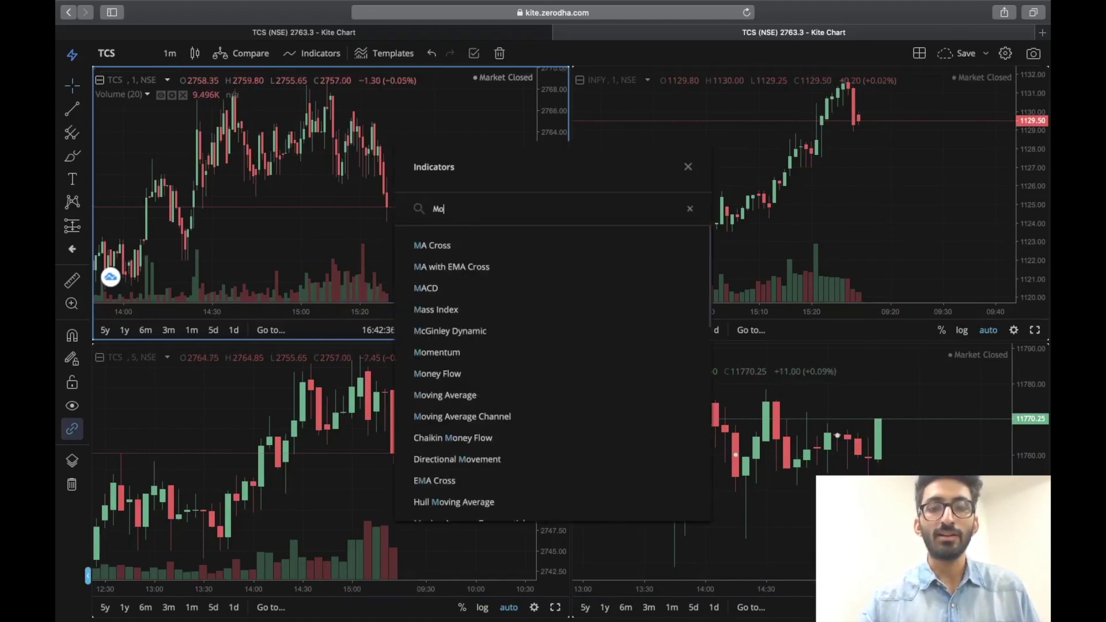
text(ving)
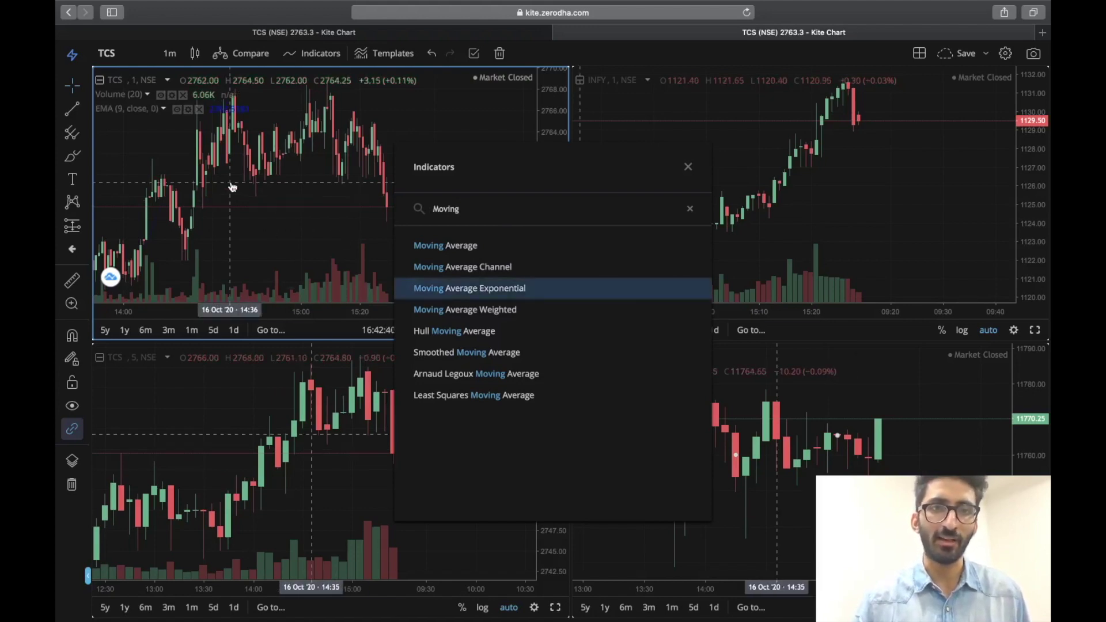
click(473, 295)
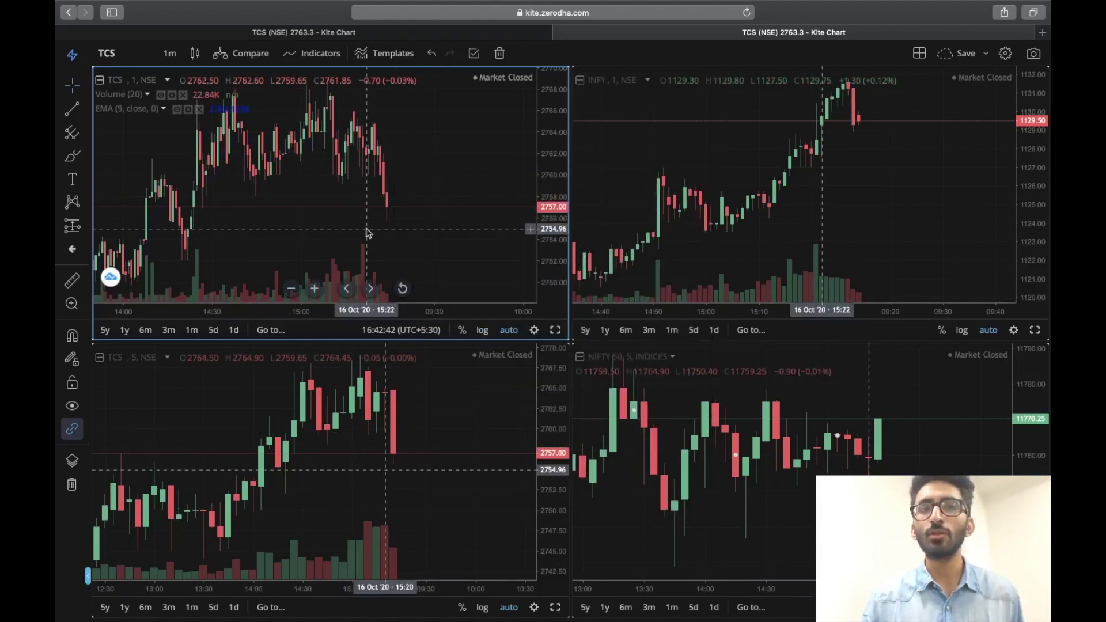